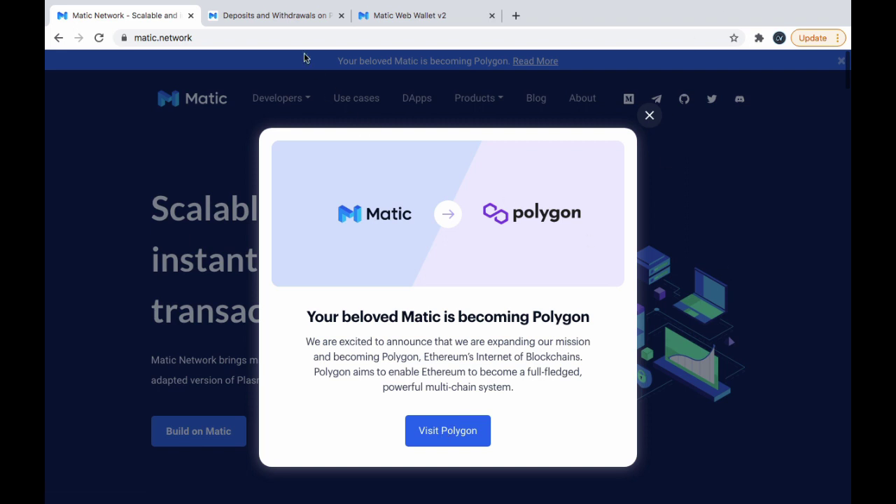
Step: Open the Matic blog article on PoS Bridge deposits and withdrawals and view its introduction about the MetaMask wallet
left_click(282, 15)
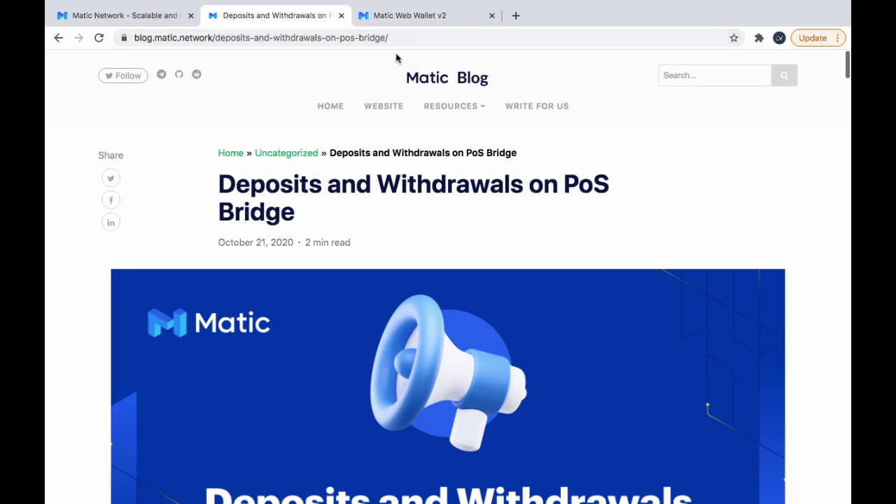
scroll(329, 264, "down", 2)
scroll(329, 264, "up", 2)
scroll(562, 263, "down", 2)
scroll(562, 265, "up", 2)
scroll(773, 260, "down", 10)
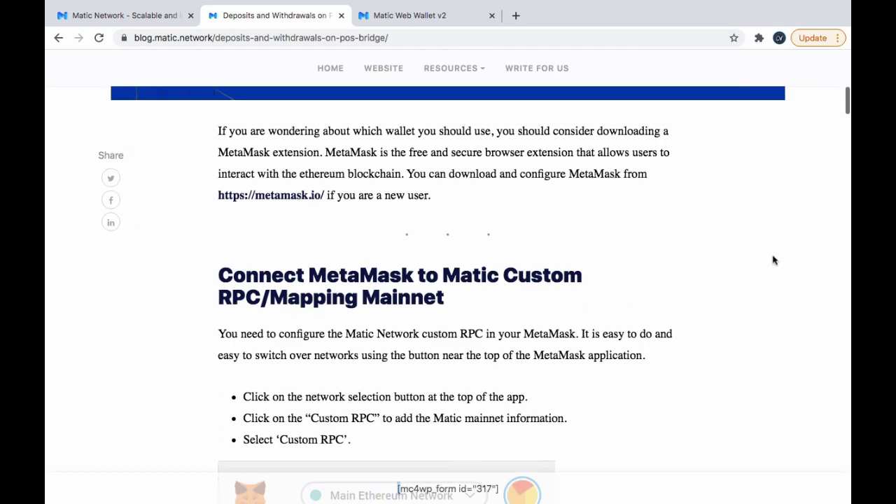
Step: Review the article's instructions for connecting MetaMask to Matic through a Custom RPC, including the mainnet network details
scroll(773, 260, "down", 7)
scroll(774, 260, "up", 3)
scroll(774, 260, "up", 5)
scroll(773, 260, "down", 1)
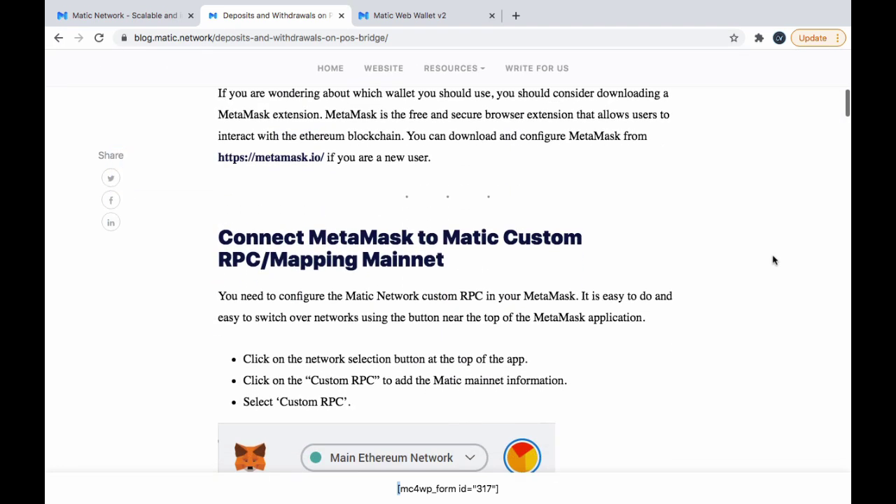
scroll(773, 260, "down", 3)
scroll(773, 261, "up", 1)
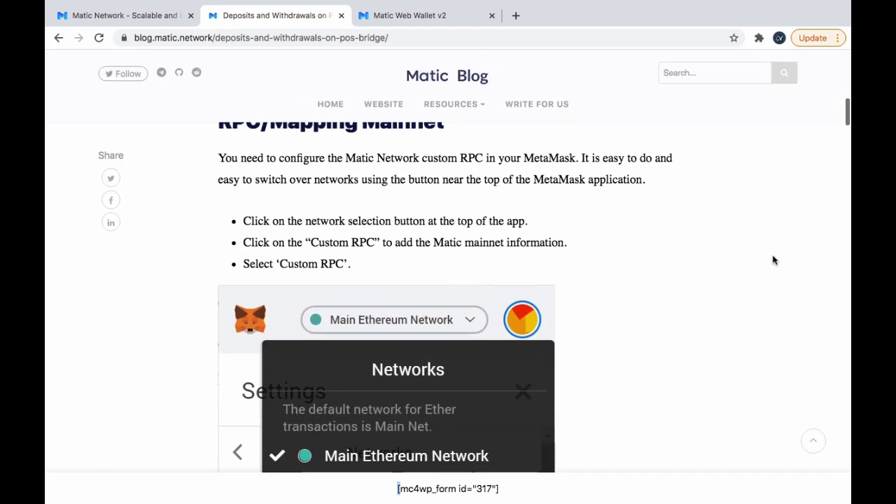
scroll(796, 234, "down", 6)
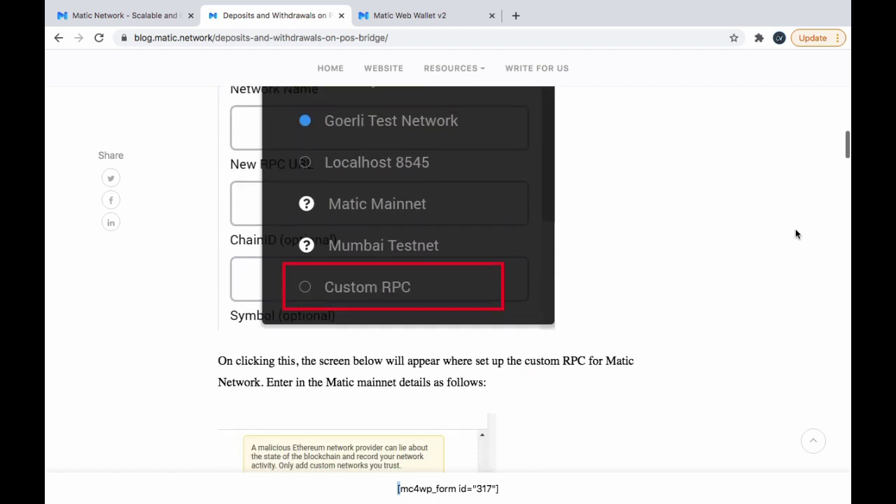
scroll(796, 233, "down", 1)
scroll(796, 234, "up", 8)
scroll(796, 234, "down", 2)
scroll(796, 234, "up", 4)
scroll(796, 233, "down", 7)
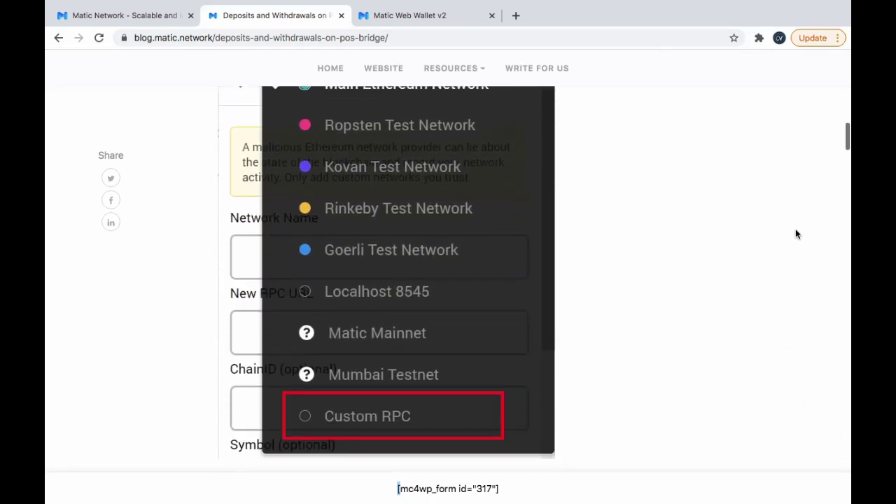
scroll(795, 234, "down", 10)
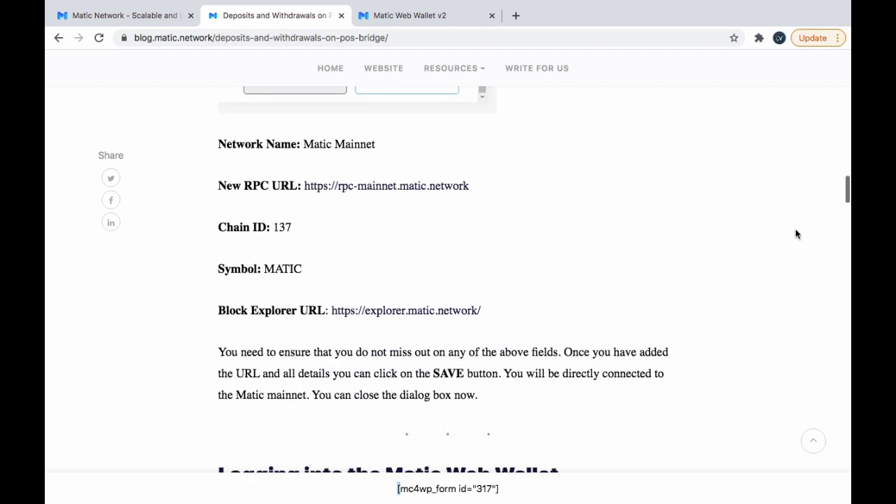
Step: Read the article's sections on logging into the Matic Web Wallet and introducing the Plasma – PoS Bridge
scroll(796, 233, "down", 4)
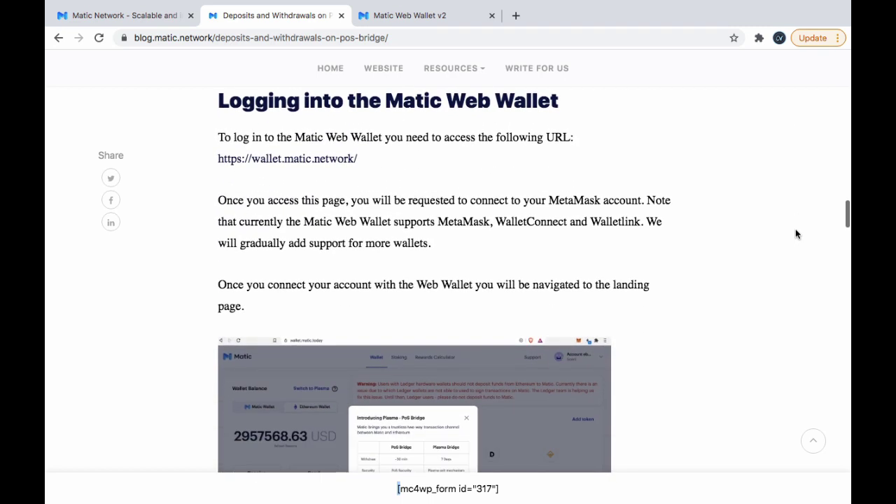
scroll(796, 234, "down", 5)
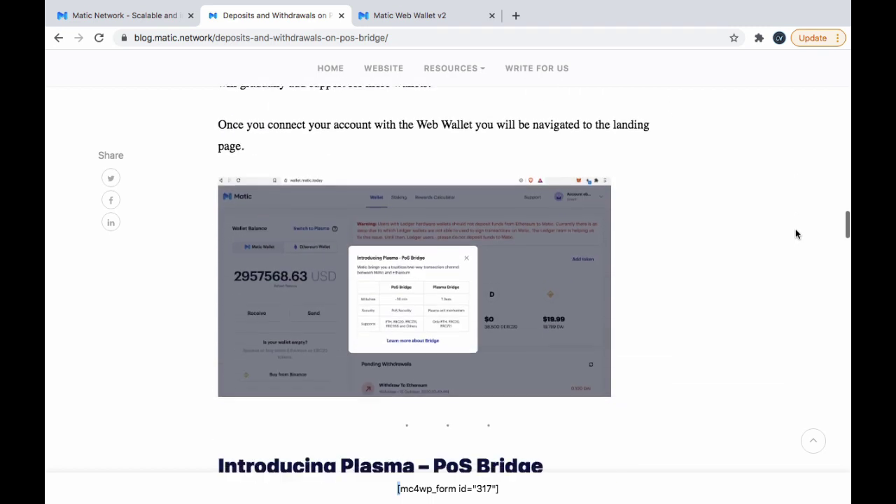
scroll(796, 234, "up", 2)
scroll(796, 234, "up", 1)
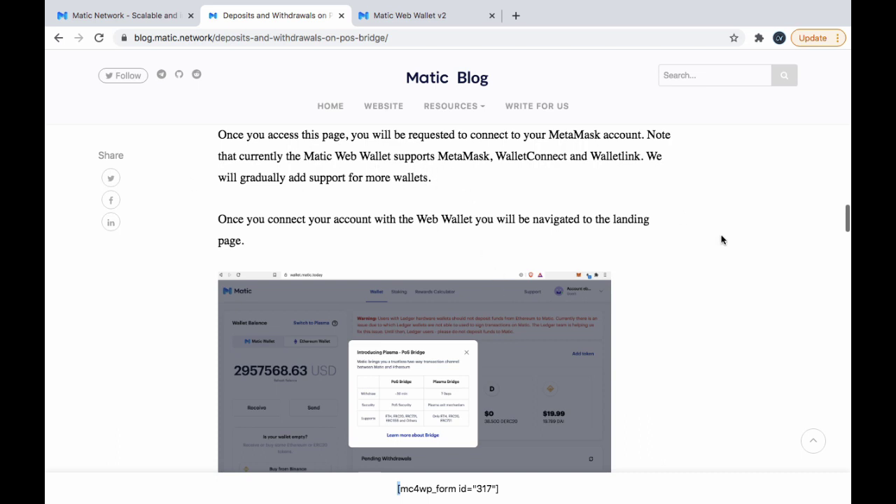
scroll(722, 238, "down", 5)
scroll(722, 240, "down", 5)
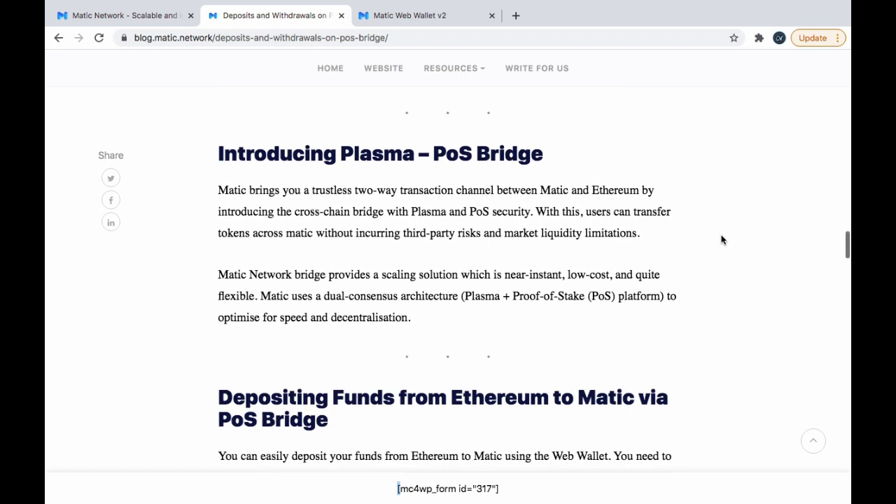
scroll(694, 199, "down", 1)
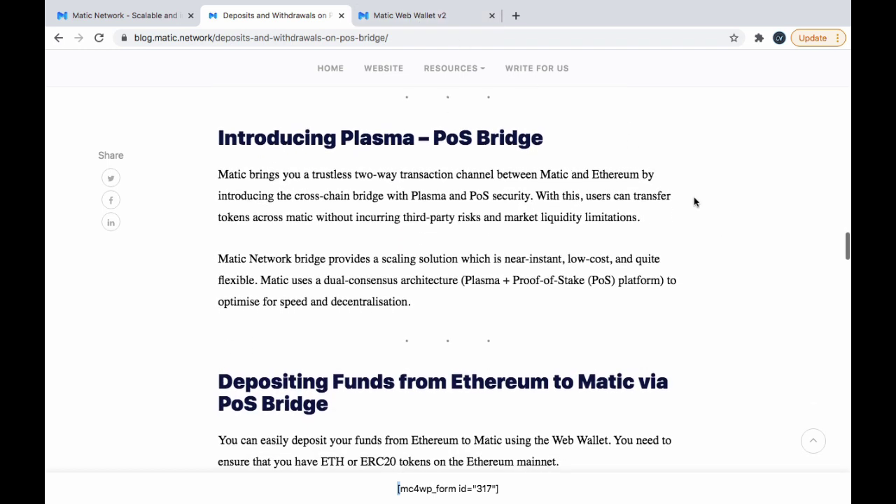
scroll(693, 202, "down", 1)
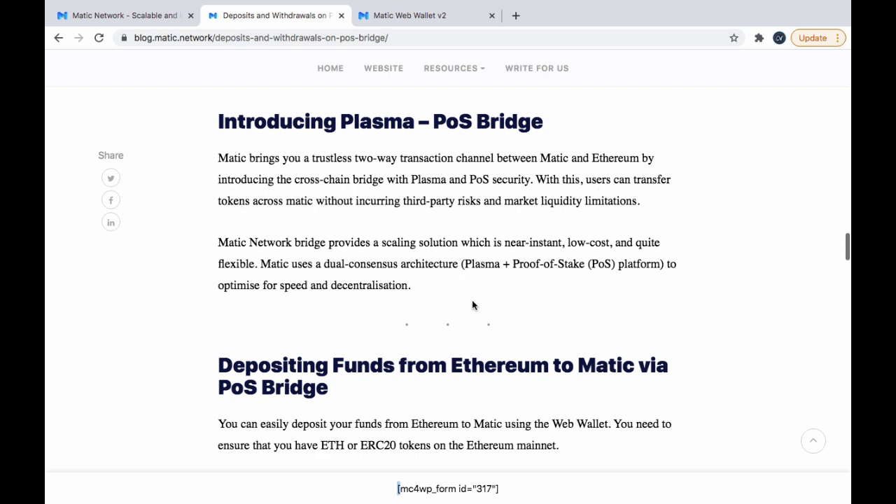
Step: Examine the instructions for depositing funds from Ethereum to Matic via the PoS Bridge, through to refreshing the balance
scroll(472, 303, "down", 4)
scroll(472, 306, "down", 2)
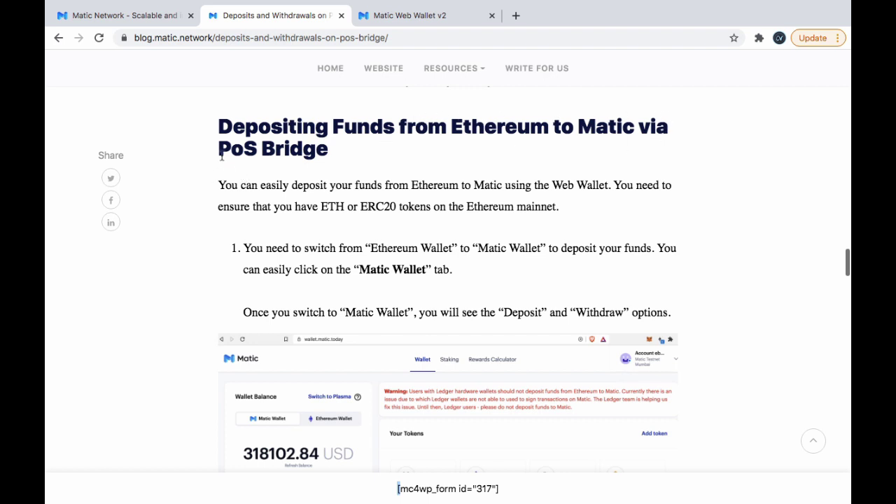
scroll(511, 226, "down", 2)
scroll(511, 229, "down", 1)
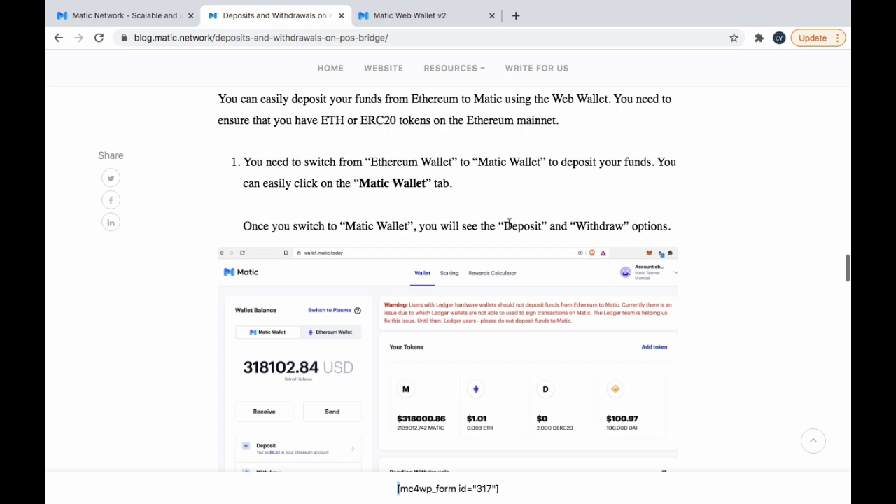
scroll(509, 223, "down", 5)
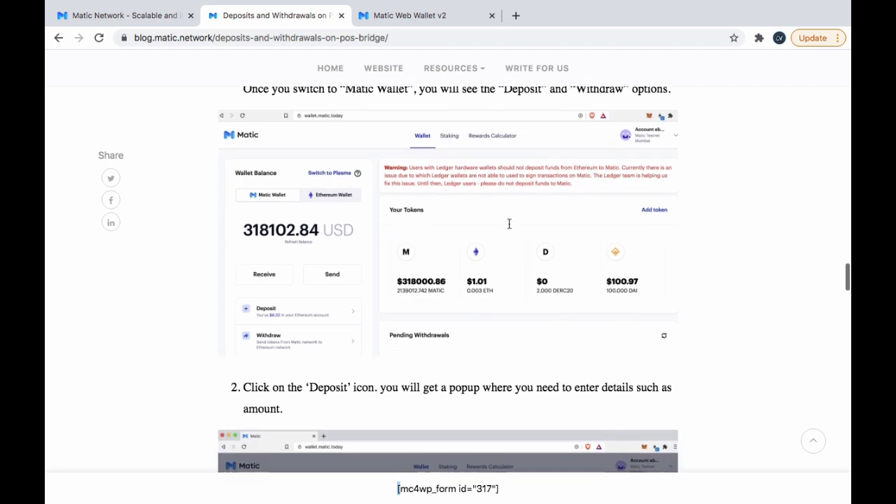
scroll(509, 224, "down", 5)
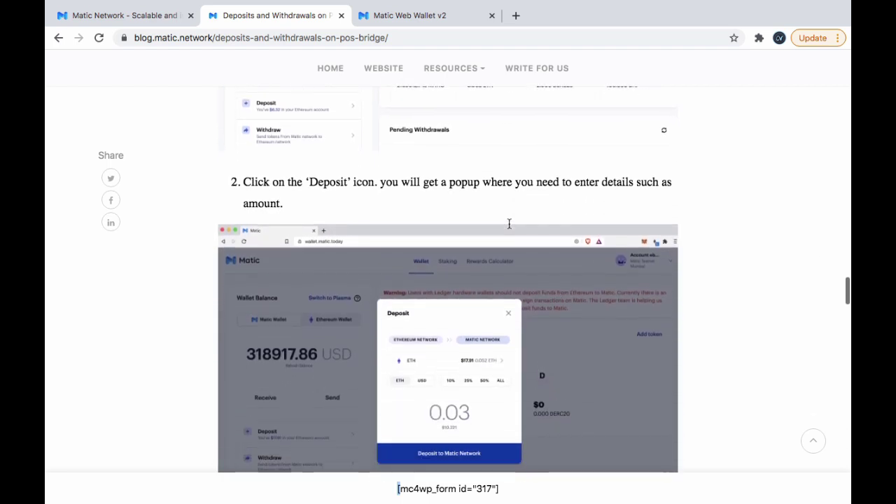
scroll(508, 224, "up", 5)
scroll(509, 227, "up", 4)
scroll(509, 228, "down", 1)
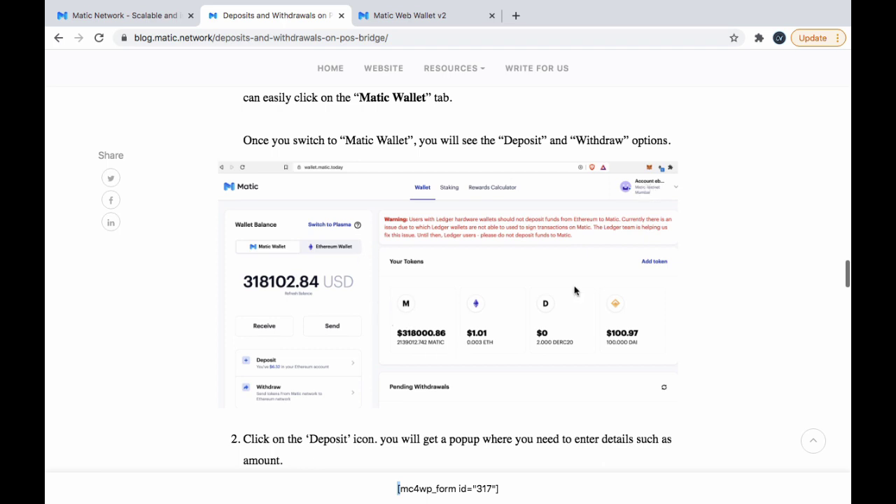
scroll(609, 323, "down", 3)
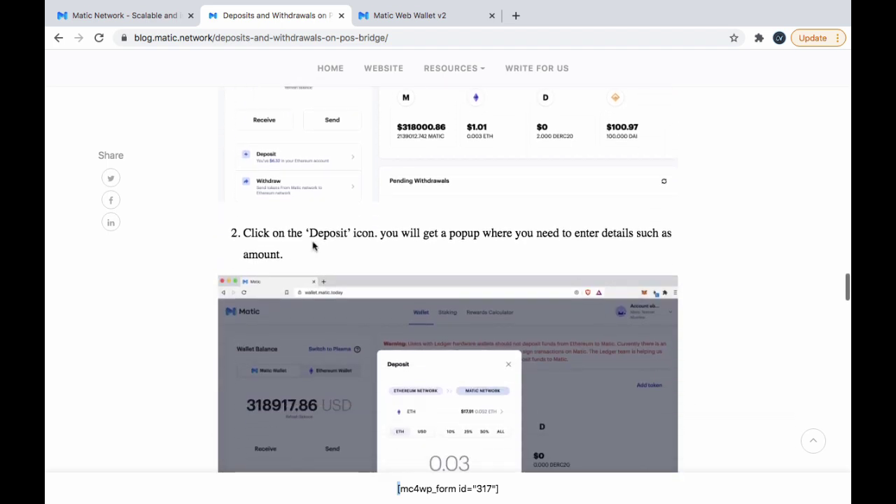
scroll(406, 363, "down", 4)
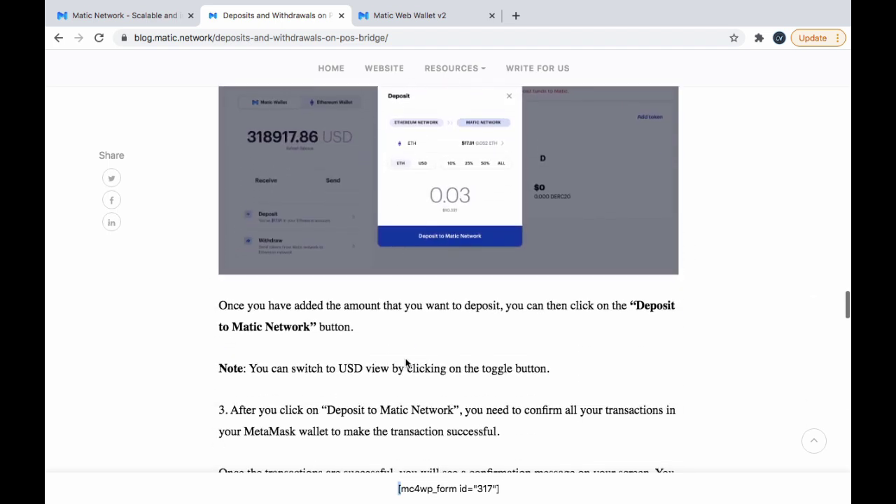
scroll(406, 364, "down", 2)
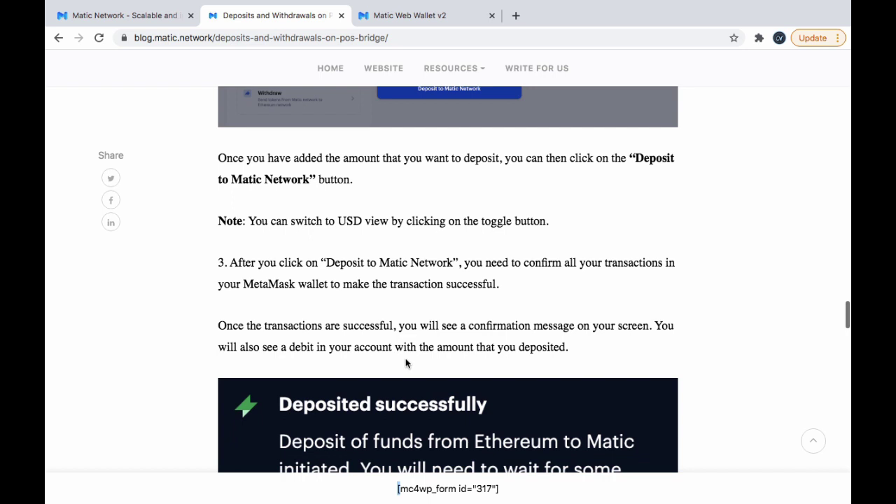
scroll(406, 364, "down", 2)
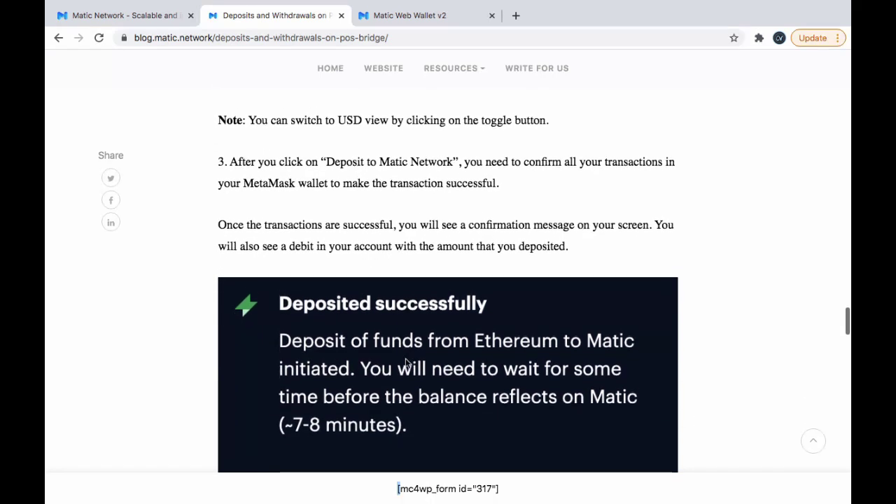
scroll(406, 363, "down", 1)
scroll(406, 363, "down", 3)
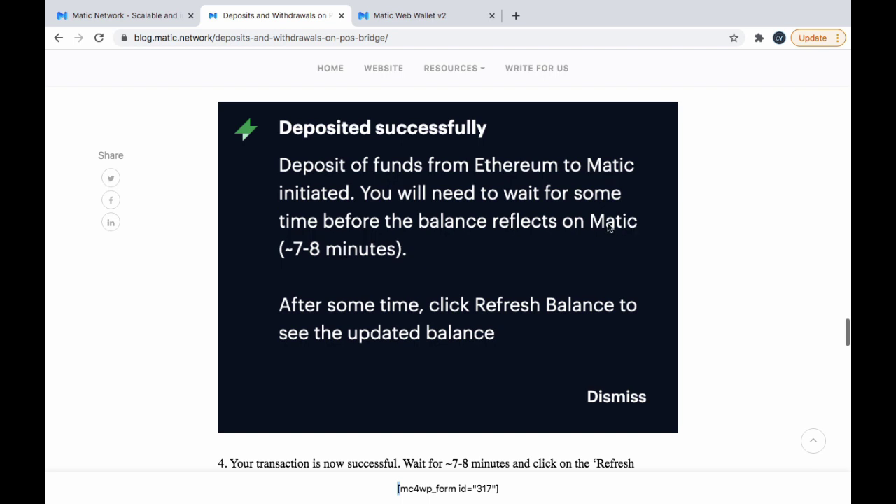
scroll(625, 230, "down", 5)
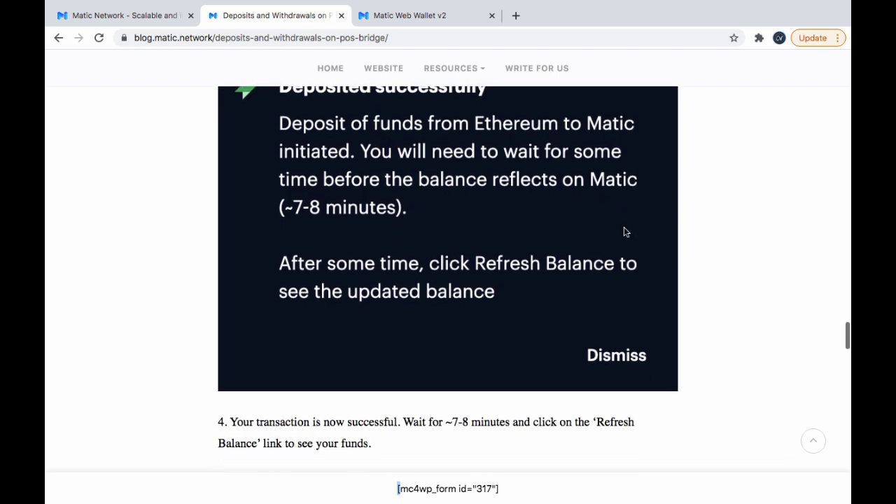
Step: Examine the section on withdrawing funds from Matic back to Ethereum, including its waiting time and transaction approval instructions
scroll(625, 231, "down", 3)
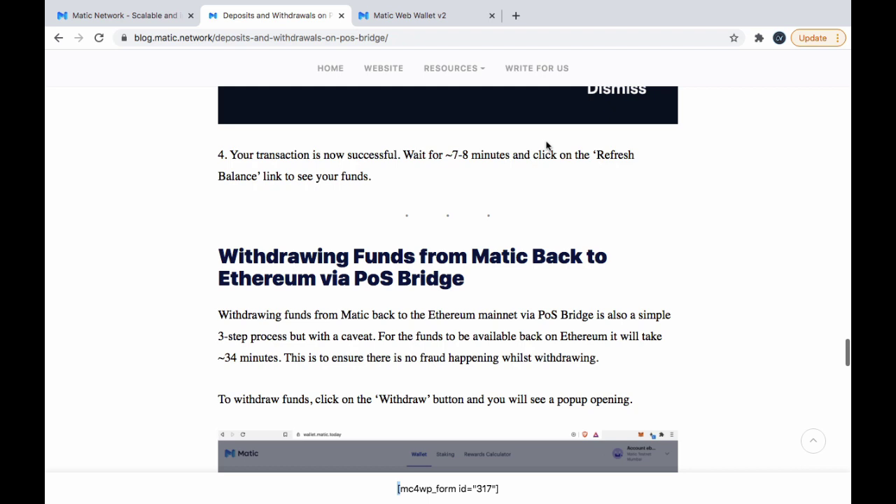
scroll(547, 146, "down", 4)
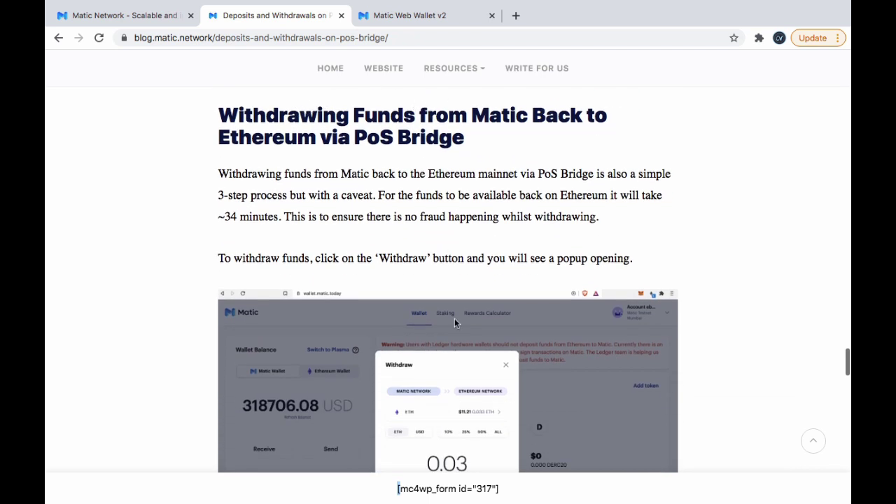
scroll(494, 244, "down", 1)
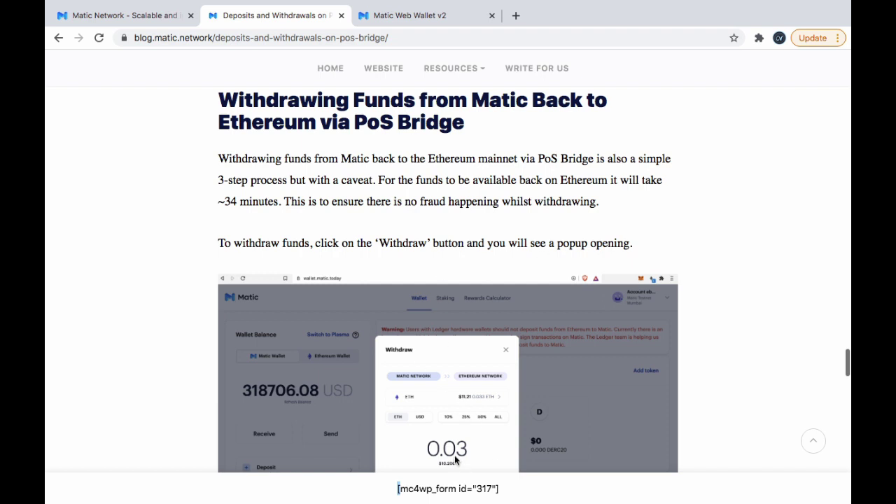
scroll(454, 455, "down", 1)
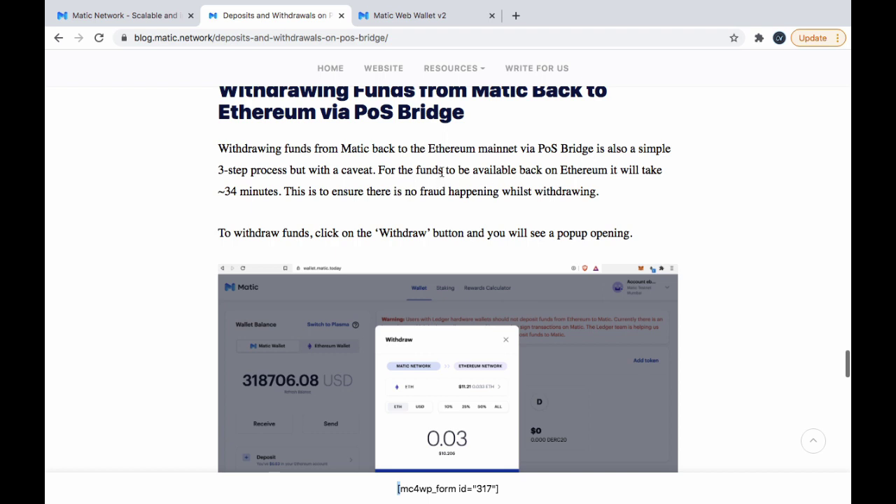
scroll(442, 172, "down", 1)
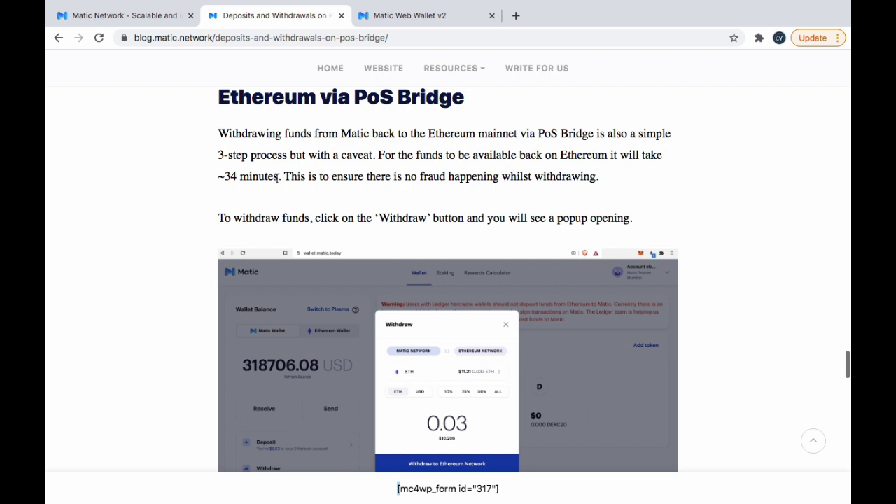
scroll(276, 178, "down", 1)
scroll(276, 179, "down", 6)
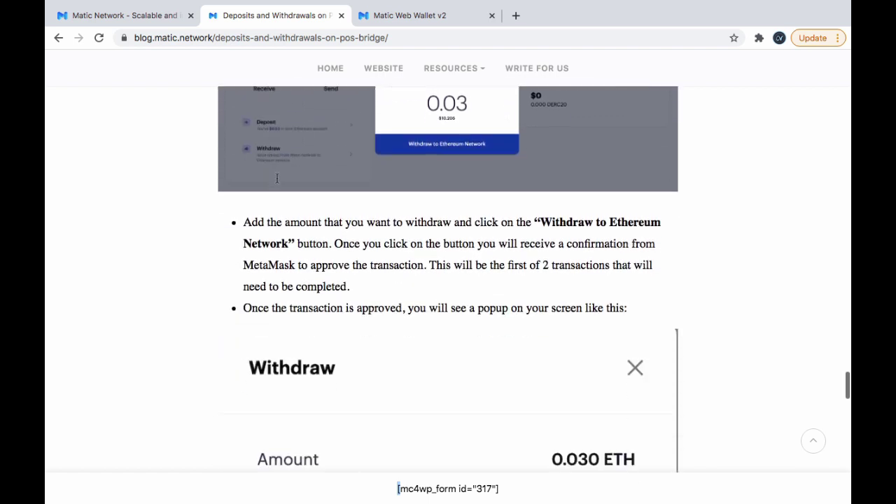
scroll(276, 178, "down", 5)
scroll(278, 170, "up", 13)
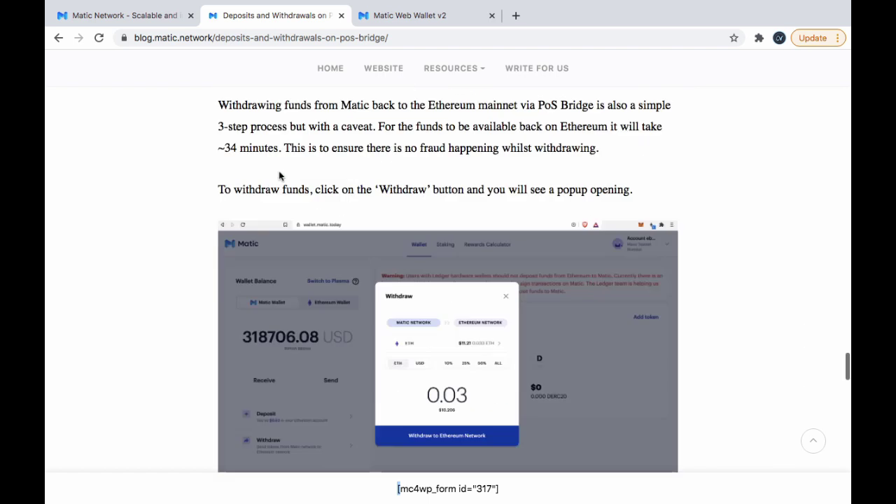
Step: Return to the beginning of the deposits and withdrawals article and view its title and banner
scroll(483, 327, "up", 15)
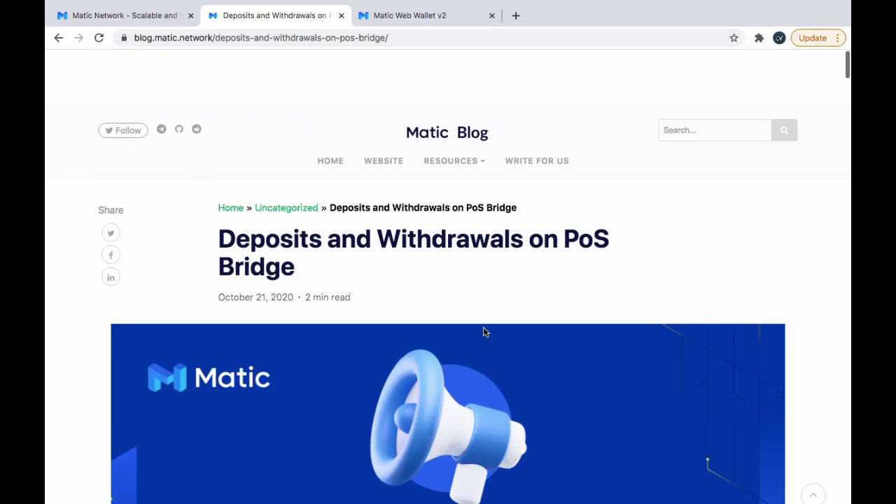
scroll(489, 337, "down", 2)
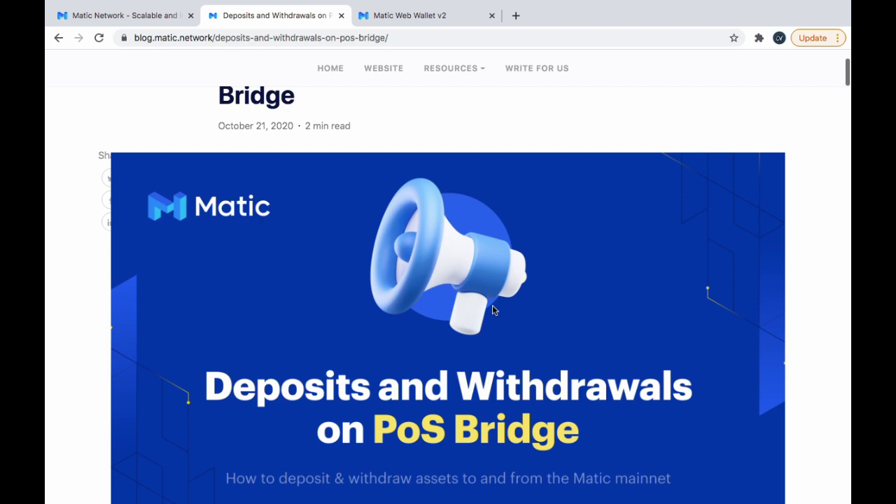
scroll(420, 140, "down", 1)
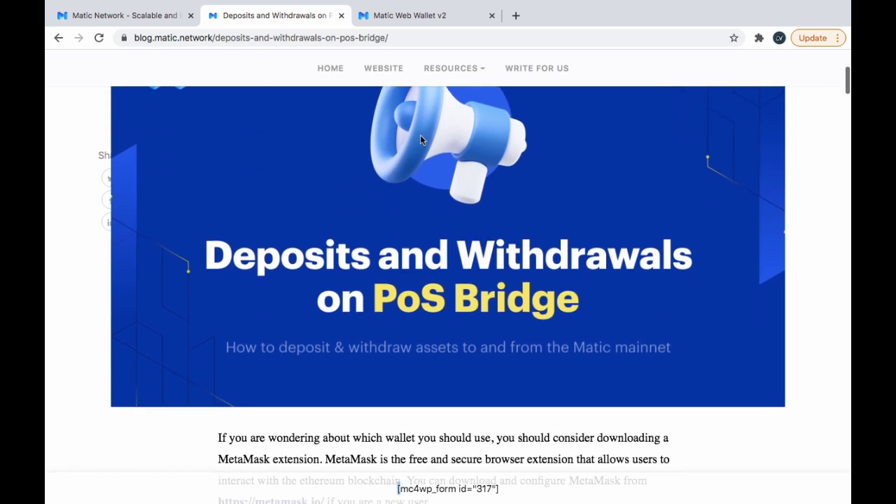
scroll(421, 140, "up", 3)
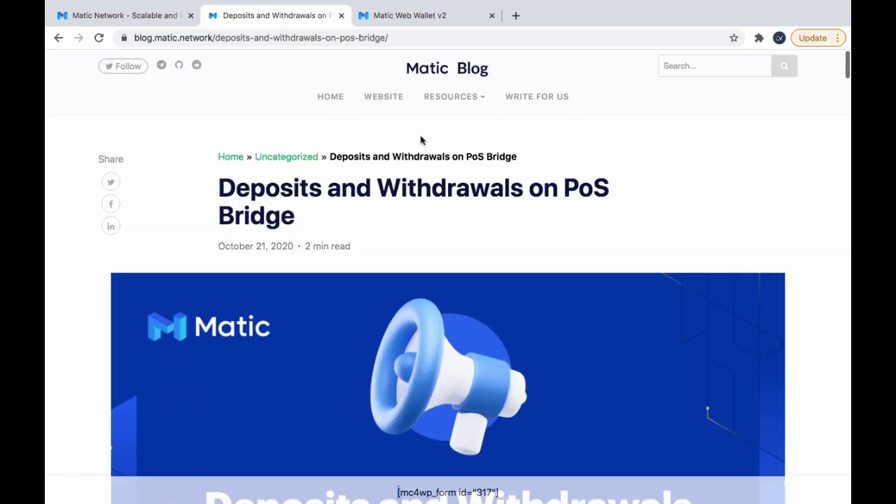
Step: Log in to the Matic Web Wallet with Metamask, connecting the matic test account and signing the signature request
left_click(413, 18)
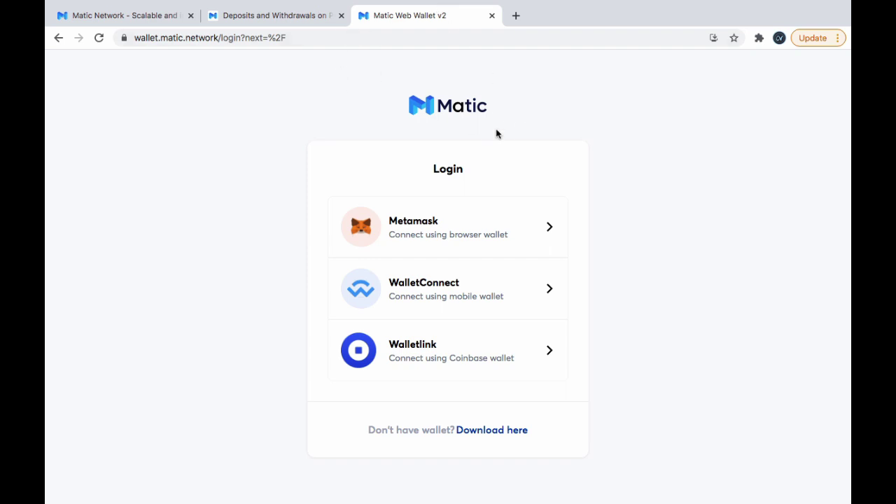
left_click(444, 230)
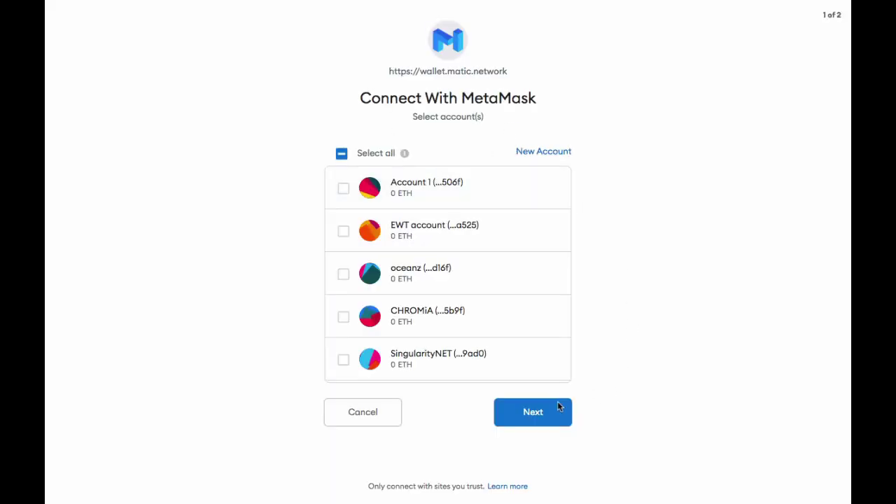
left_click(540, 415)
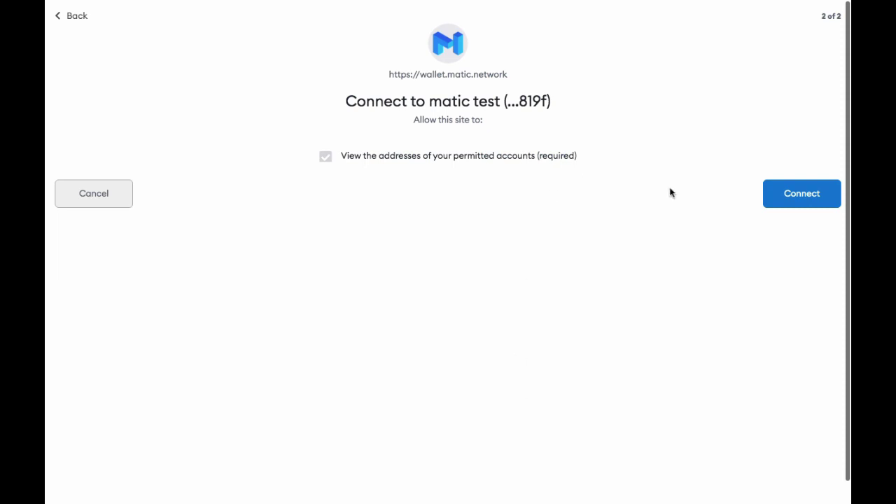
left_click(809, 203)
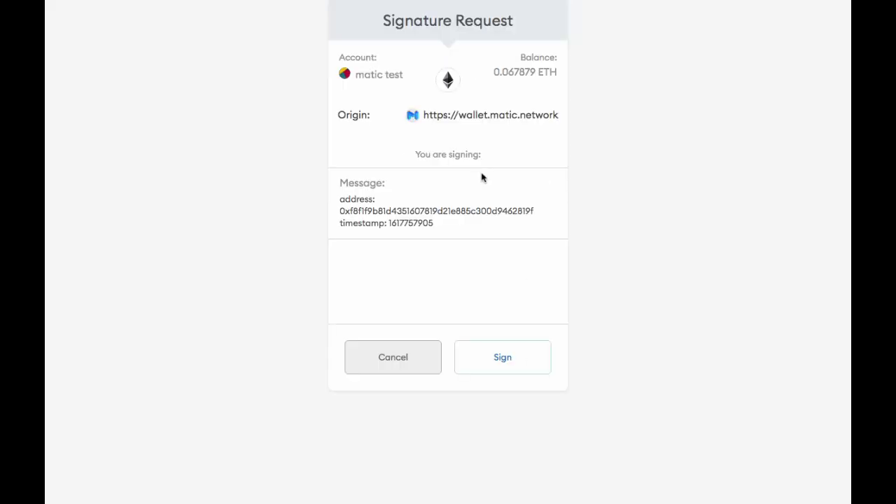
left_click(503, 358)
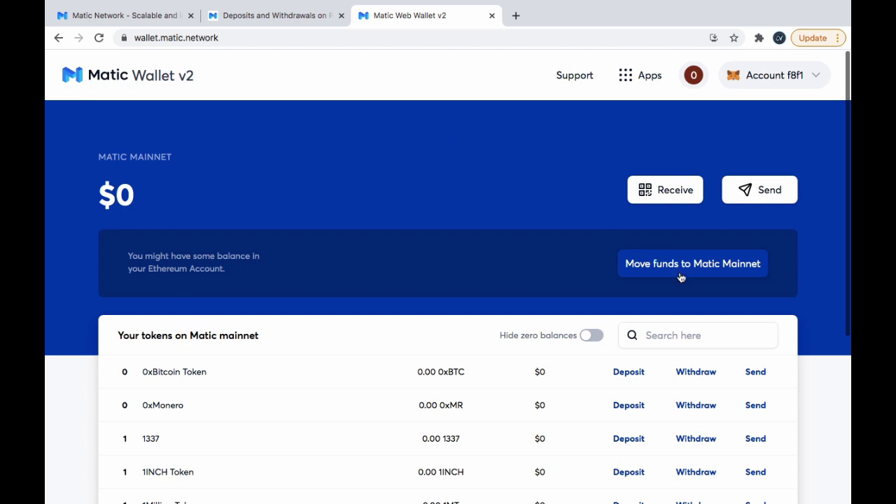
Step: Look through the tokens on Matic mainnet and search the list for "matic"
scroll(683, 272, "down", 4)
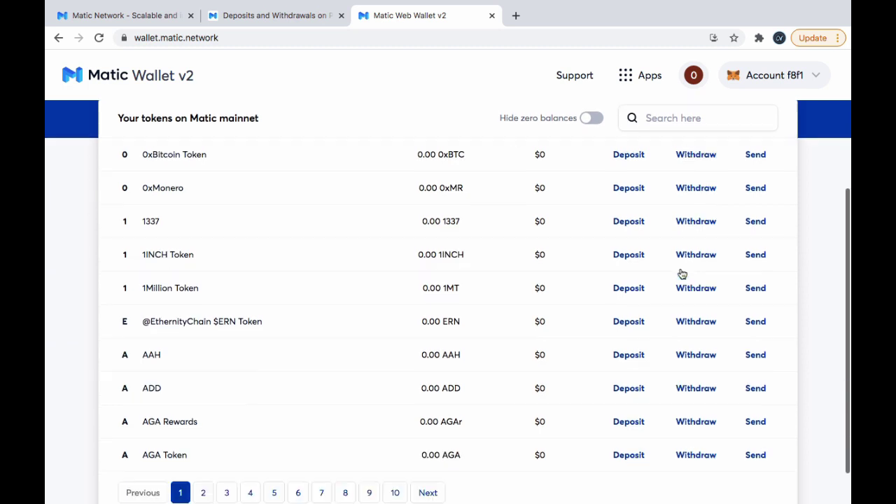
scroll(682, 272, "up", 4)
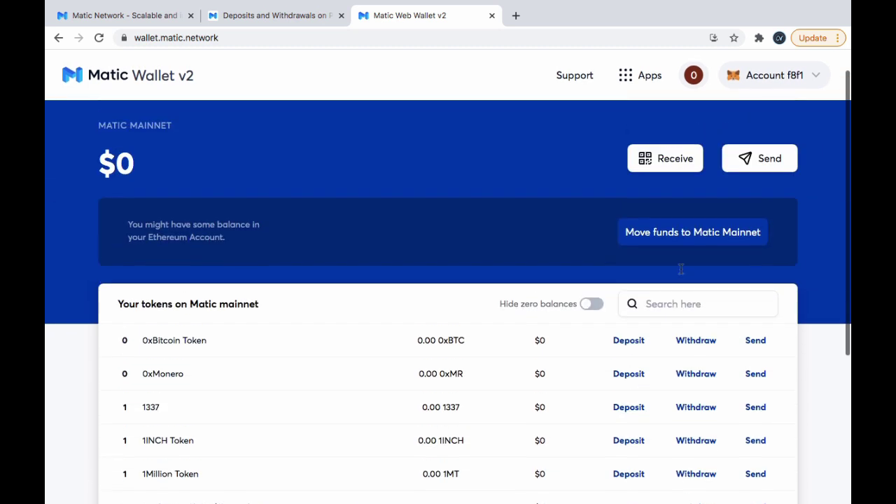
left_click(674, 303)
type("matic")
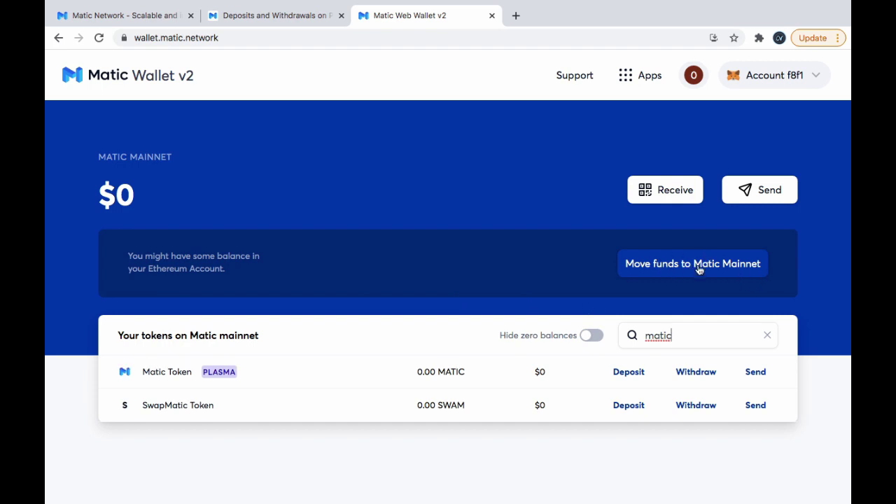
Step: Start moving funds to Matic Mainnet, choosing Matic Token from Ethereum and the maximum available amount of 2941.041 MATIC
left_click(699, 270)
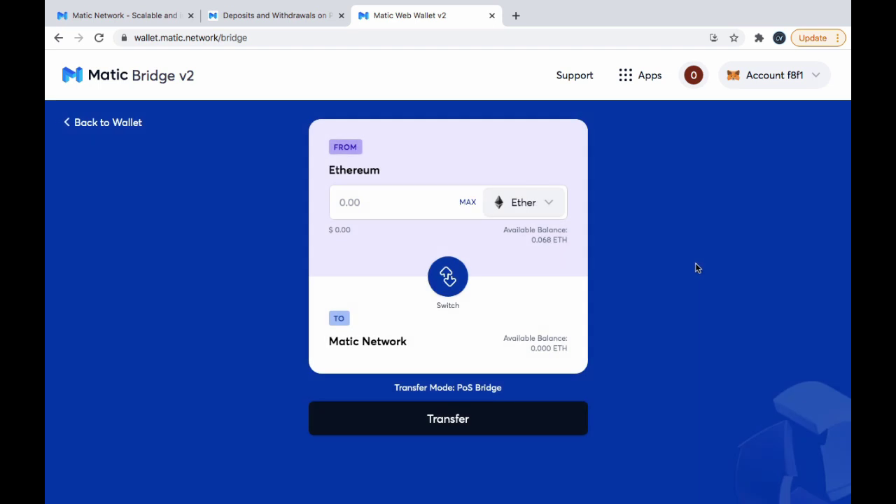
left_click(537, 213)
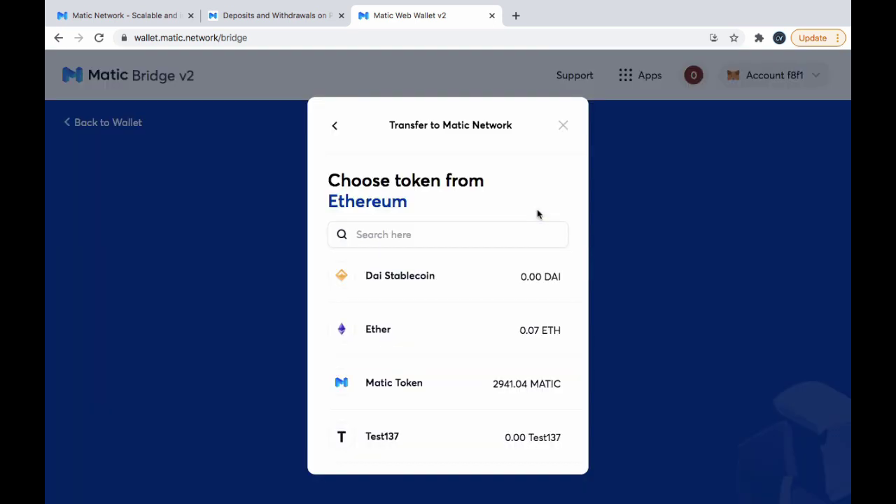
left_click(413, 379)
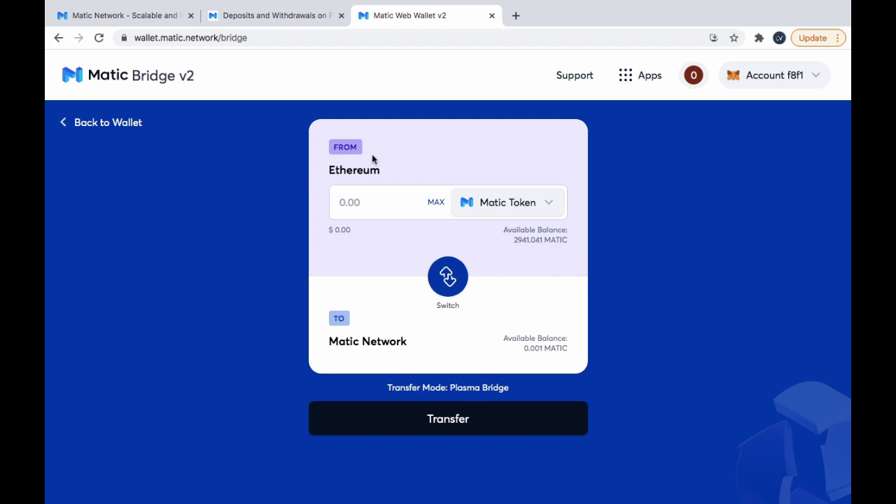
left_click(435, 206)
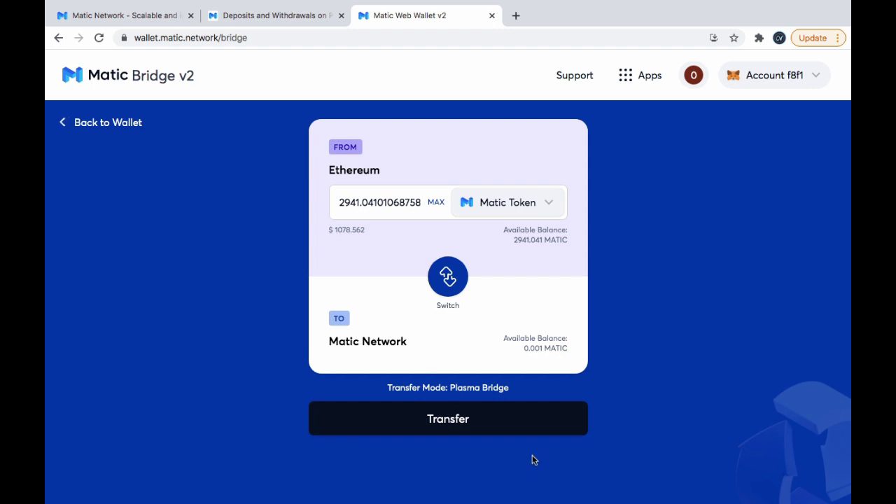
Step: Submit the Plasma Bridge transfer from Ethereum to Matic Network, accepting the notices and confirming the approval transaction in MetaMask
left_click(461, 424)
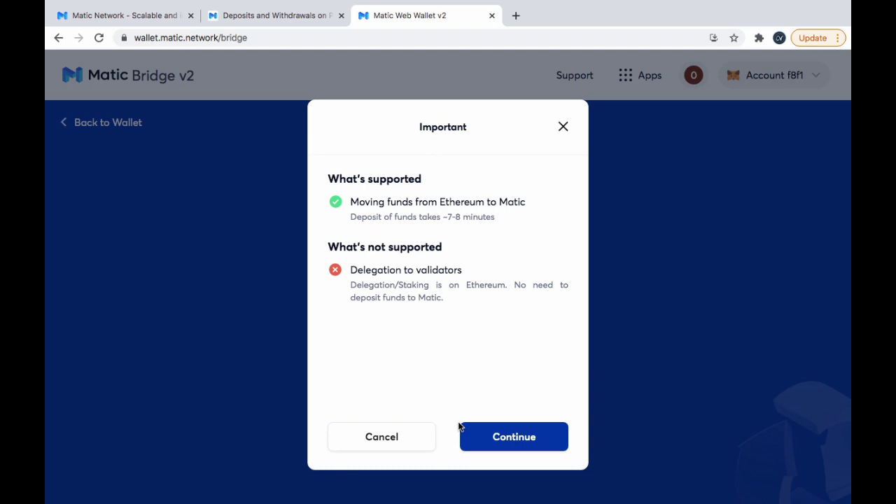
left_click(521, 438)
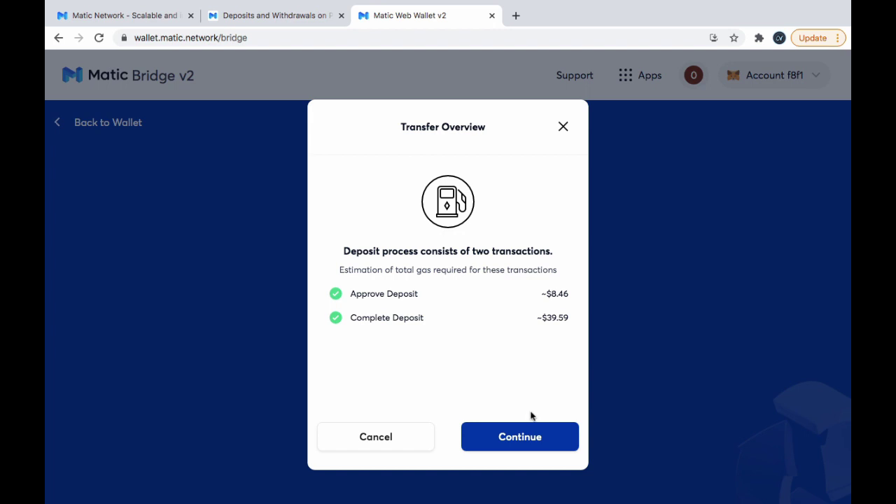
left_click(521, 442)
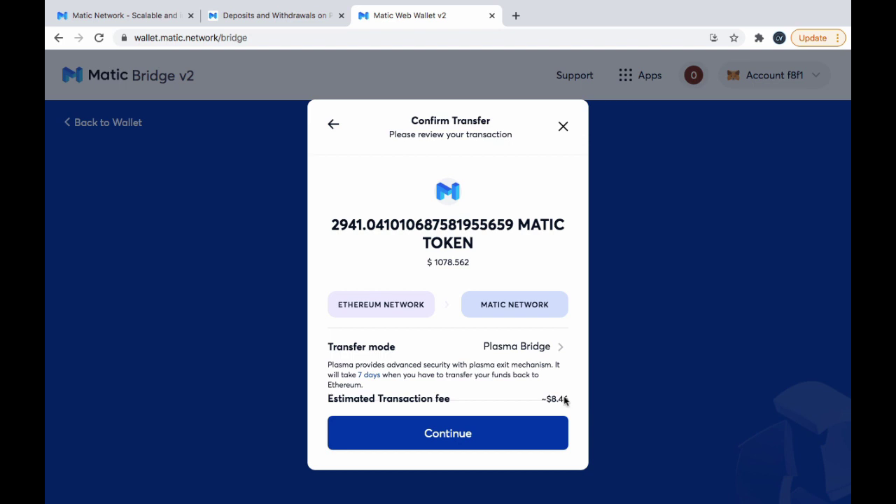
left_click(462, 430)
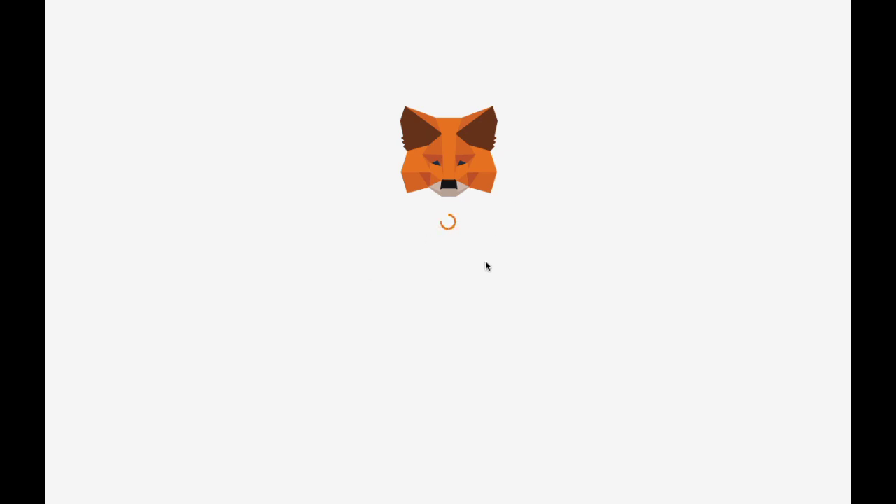
left_click(500, 388)
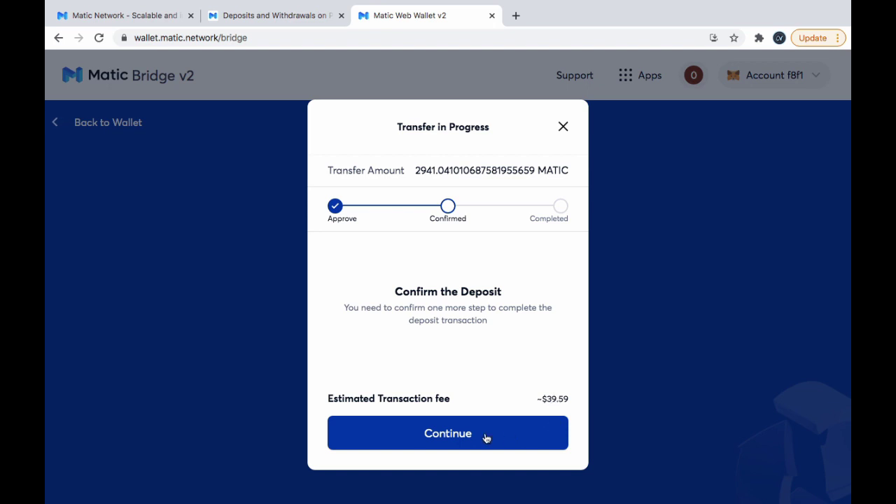
Step: Open the approval transaction on Etherscan and review its status and details
left_click(440, 440)
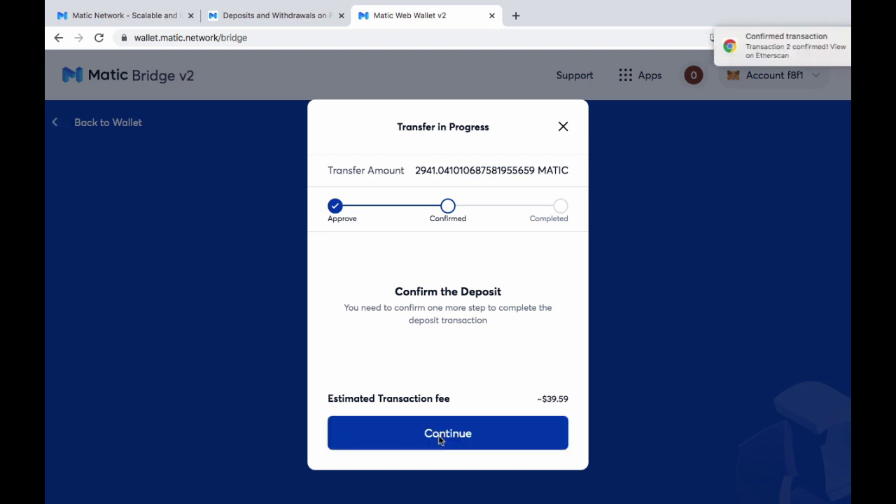
left_click(752, 61)
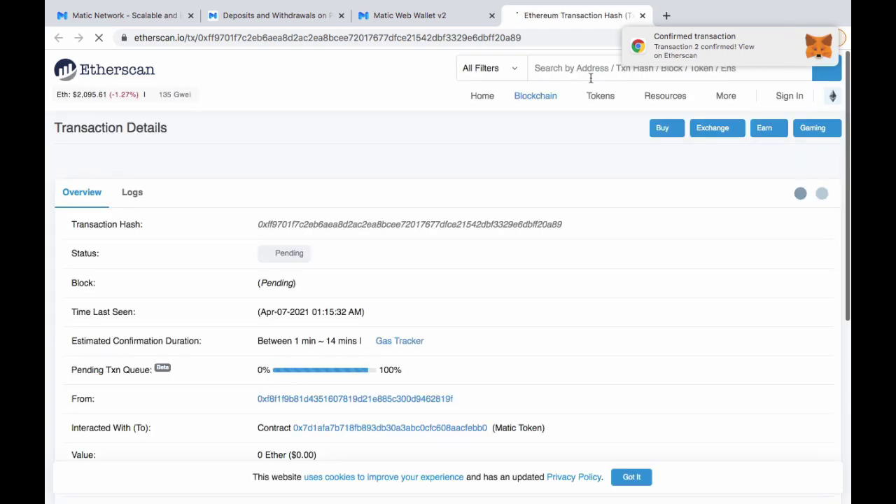
scroll(587, 265, "down", 1)
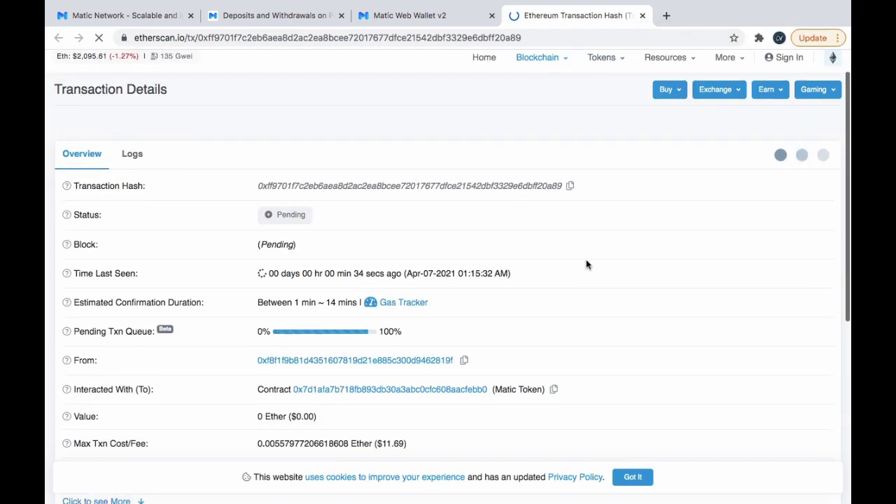
scroll(586, 264, "down", 1)
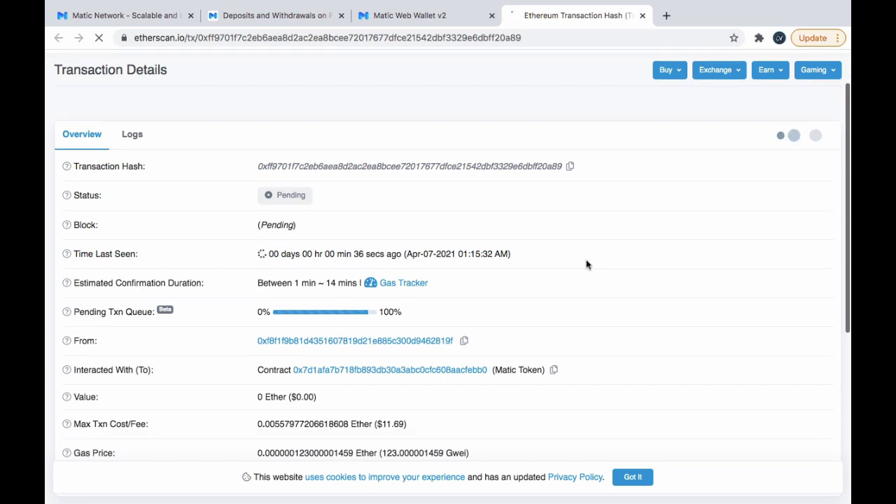
left_click(446, 16)
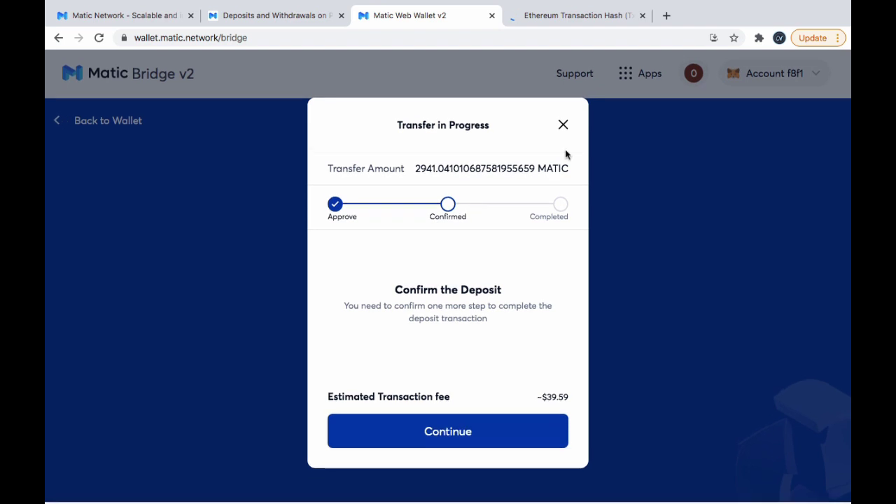
left_click(591, 16)
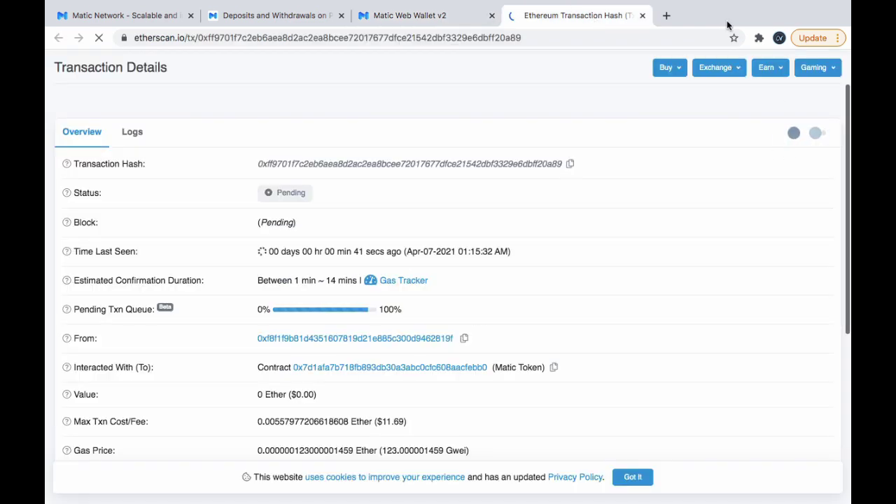
Step: Open MetaMask from the browser extensions, dismiss the etherscan.io connection notice and check the matic test account's balances
left_click(759, 38)
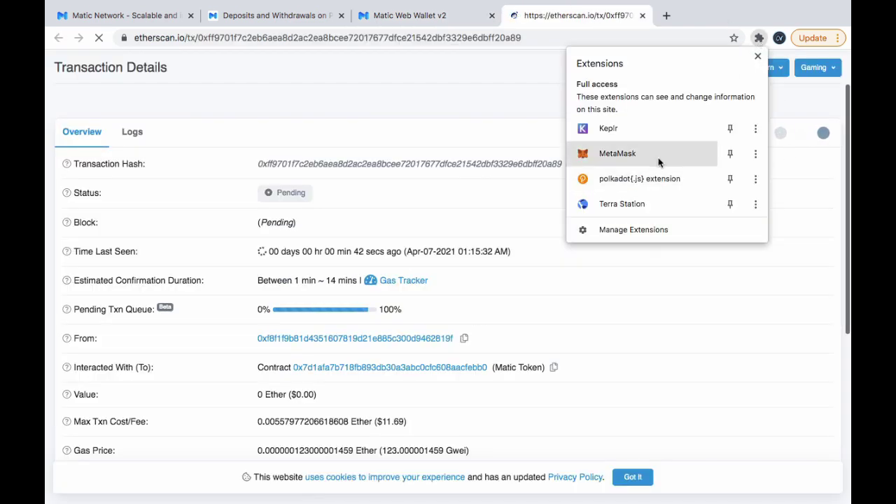
left_click(730, 153)
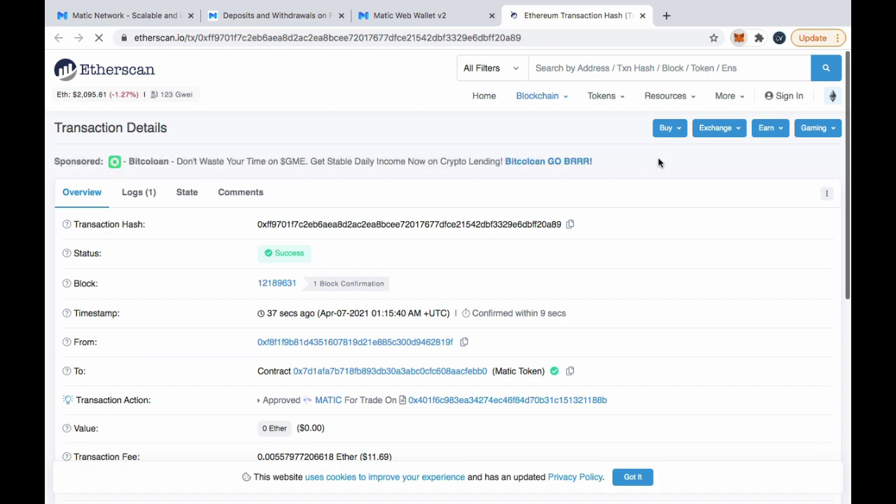
key("alt+shift+m")
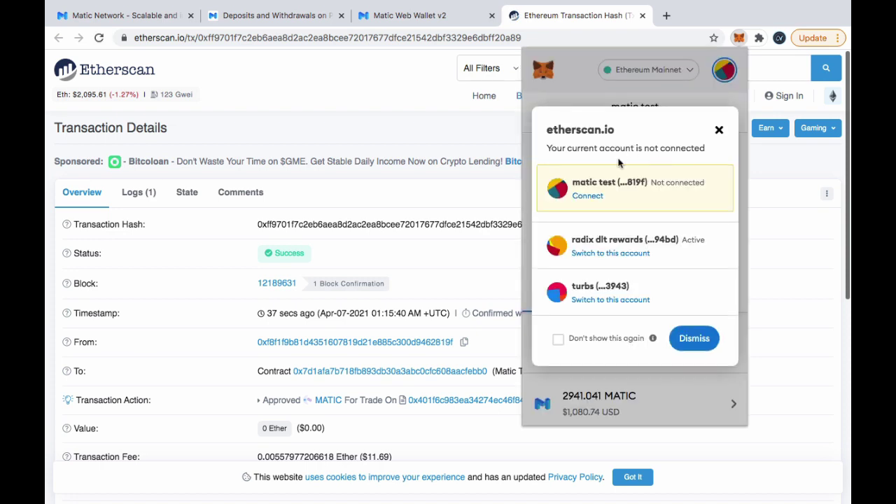
left_click(719, 131)
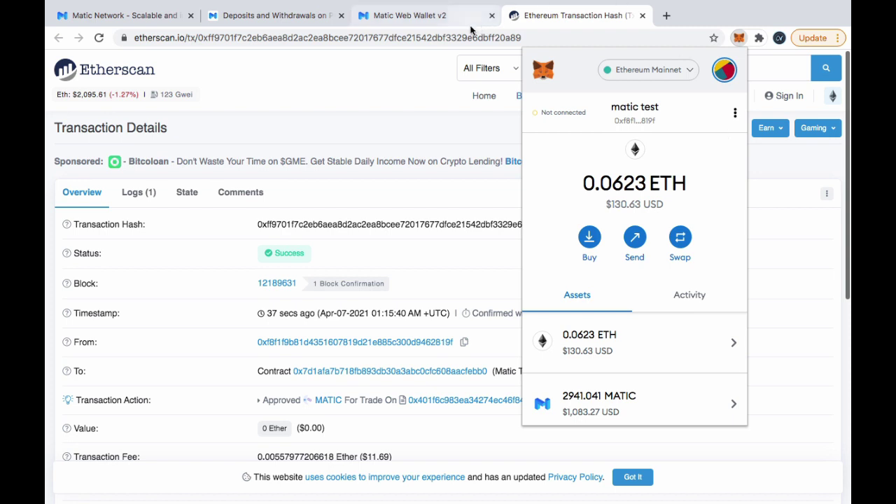
Step: Return to the Matic bridge transfer and confirm the deposit's contract interaction in MetaMask
left_click(445, 17)
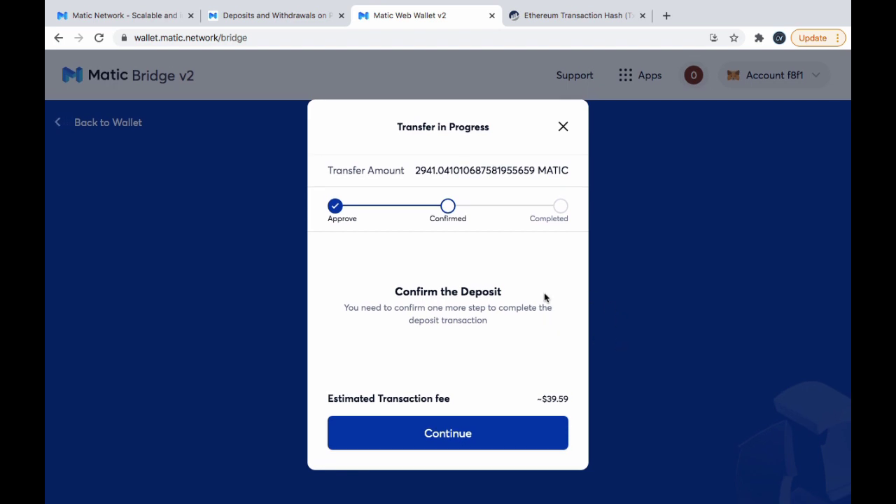
left_click(465, 433)
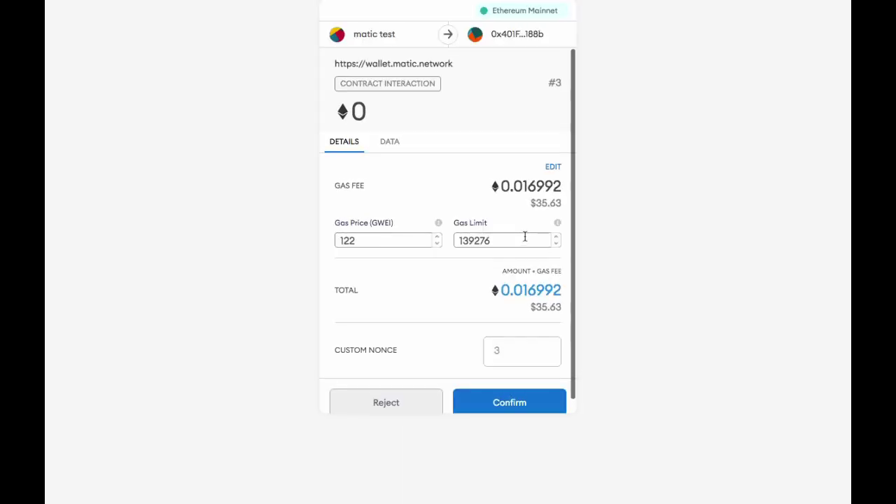
left_click(514, 401)
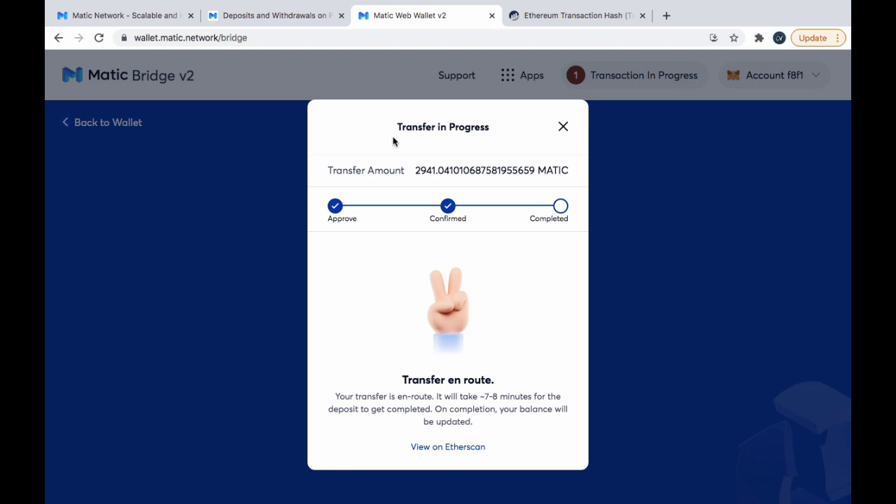
Step: Close the Etherscan transaction page and check the matic test account's assets and transaction activity in MetaMask
left_click(560, 17)
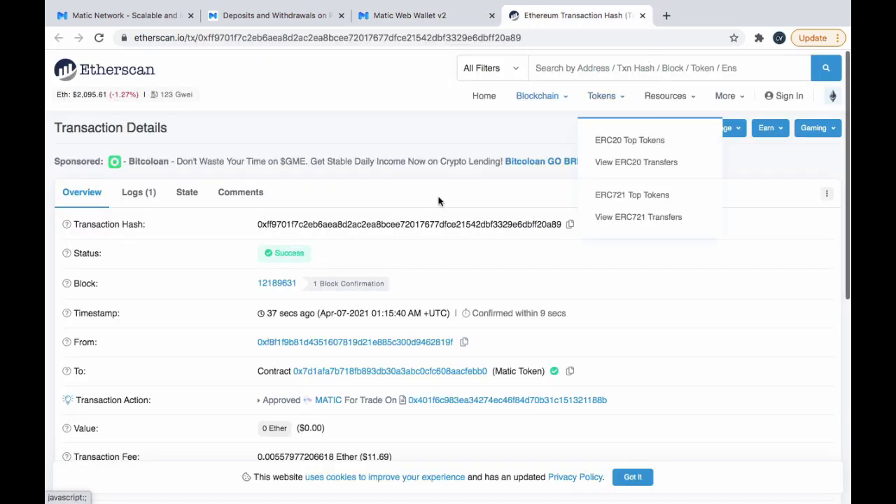
left_click(642, 16)
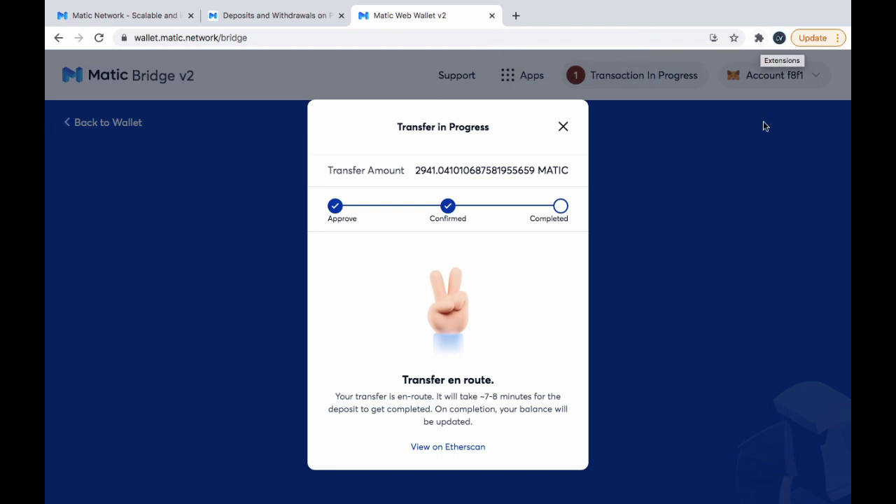
left_click(759, 38)
left_click(683, 160)
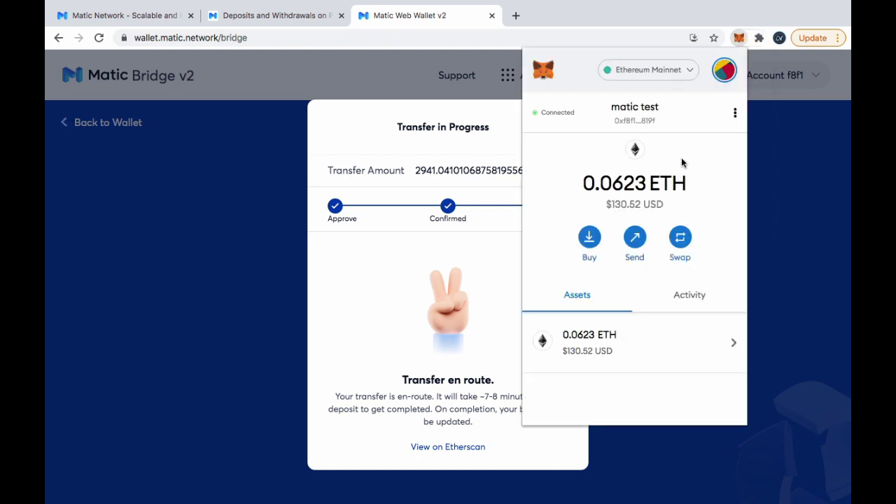
left_click(698, 299)
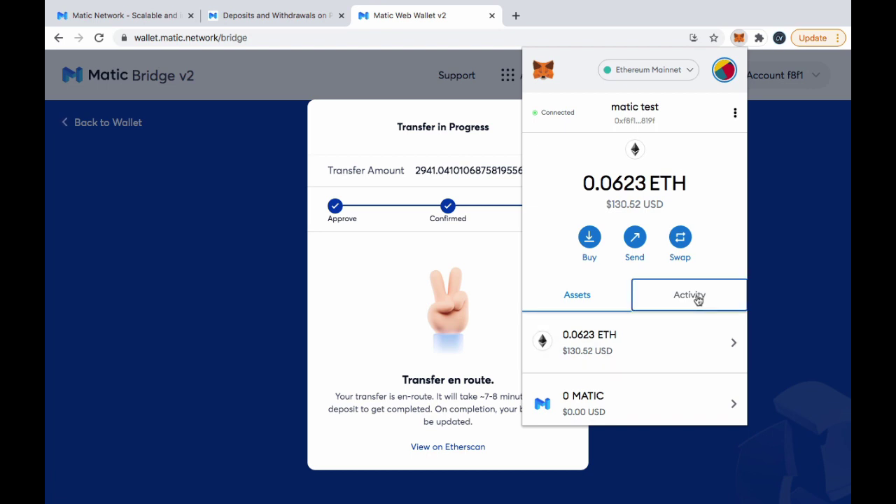
scroll(634, 355, "down", 2)
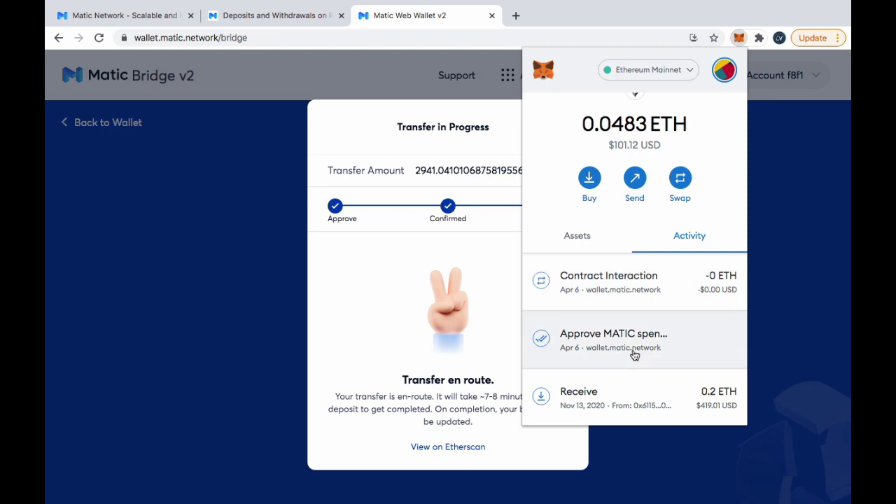
Step: Open the en-route deposit transaction on Etherscan from the bridge transfer and check its status
scroll(635, 380, "up", 2)
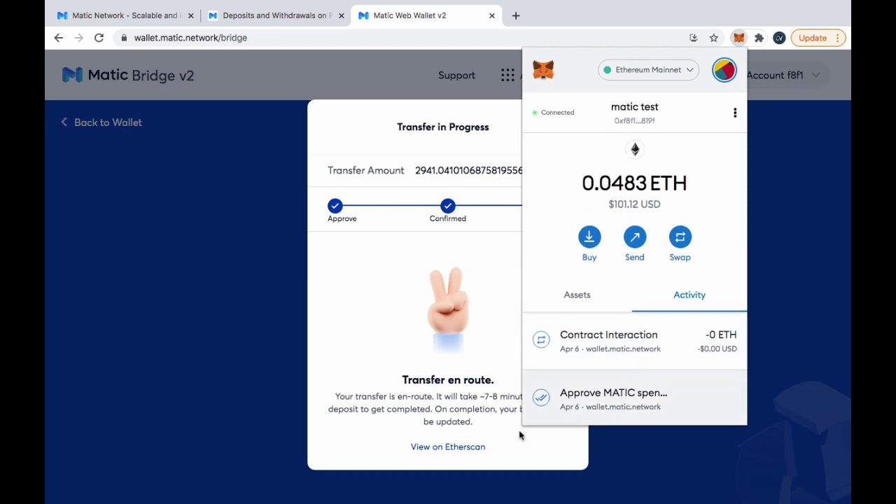
left_click(446, 452)
left_click(446, 451)
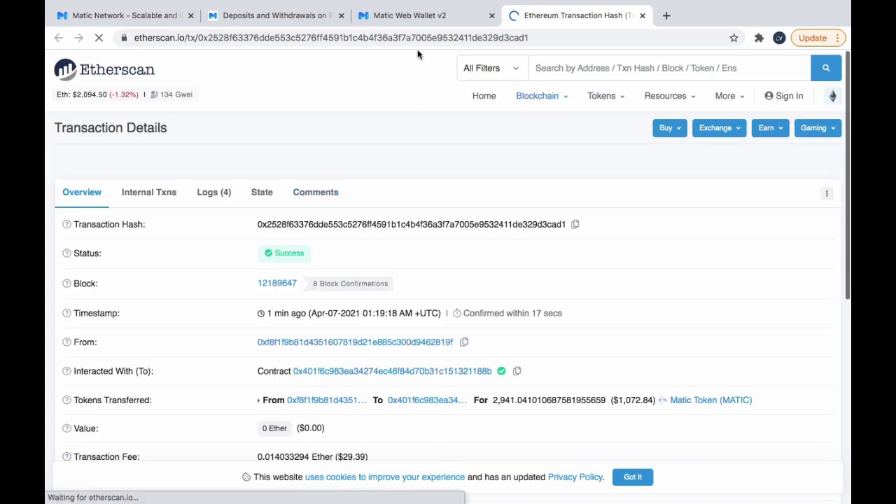
Step: Return to the Matic Web Wallet, reopen MetaMask and review the matic test account's assets on Ethereum Mainnet
left_click(431, 21)
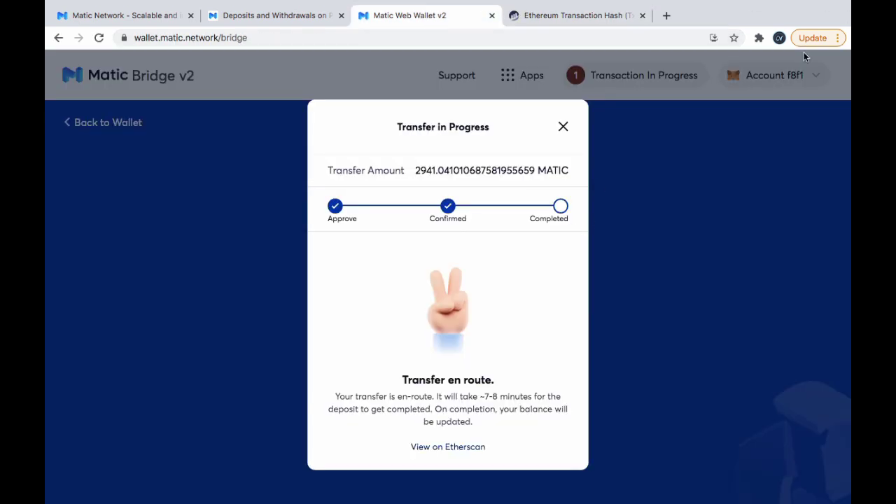
left_click(758, 37)
left_click(656, 161)
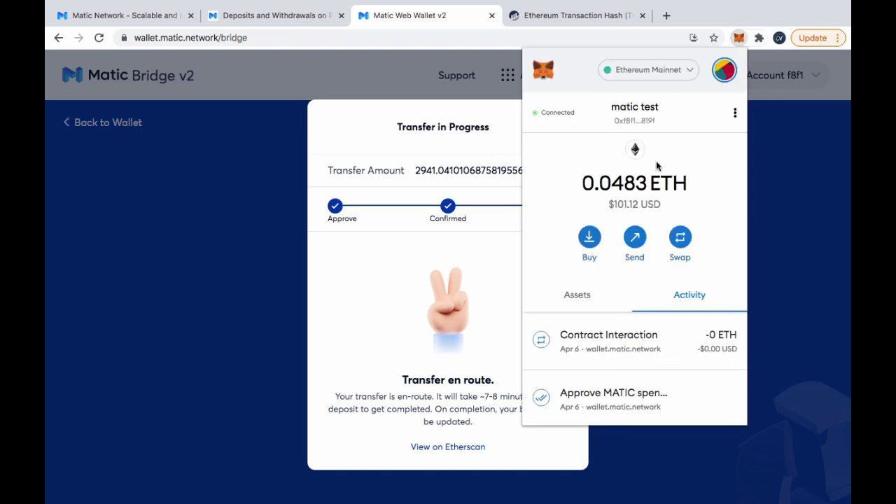
left_click(576, 293)
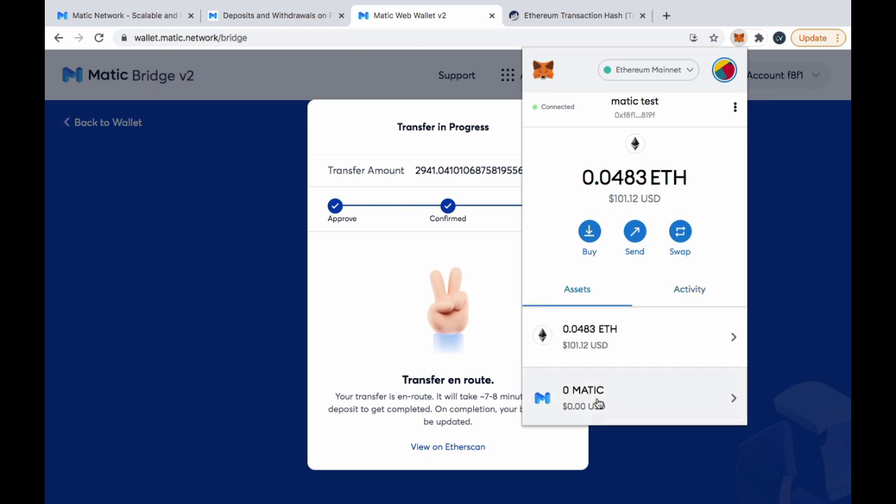
scroll(598, 404, "down", 3)
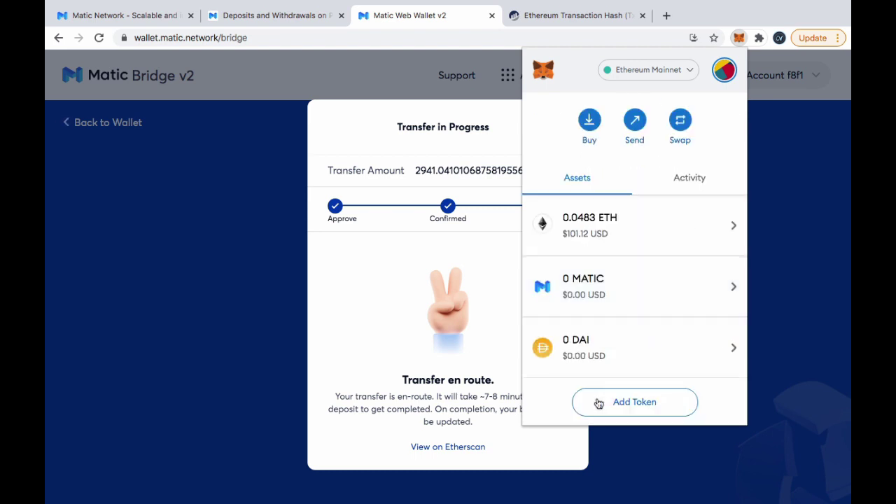
Step: Switch MetaMask's network to Polygon and check the account's MATIC balance there
left_click(689, 73)
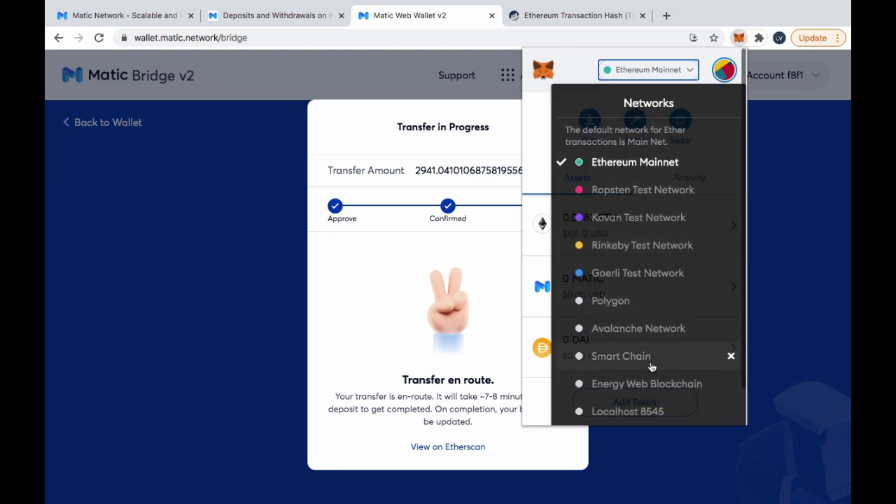
left_click(633, 309)
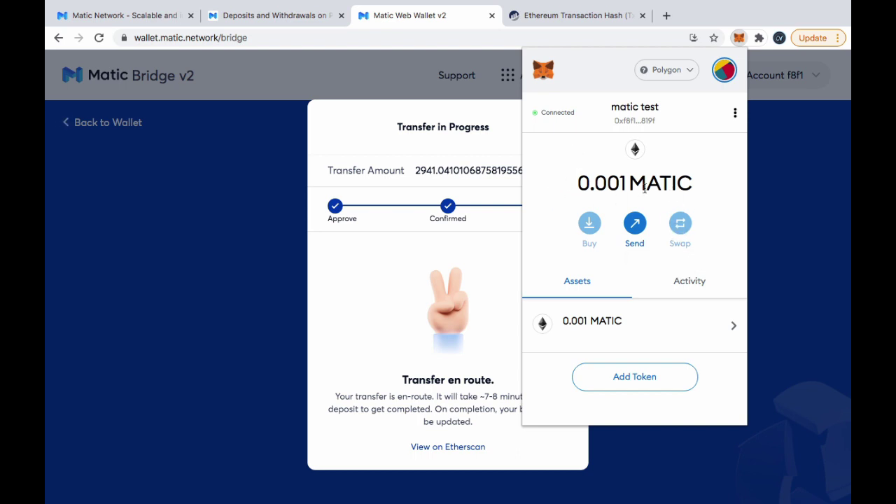
mouse_move(644, 188)
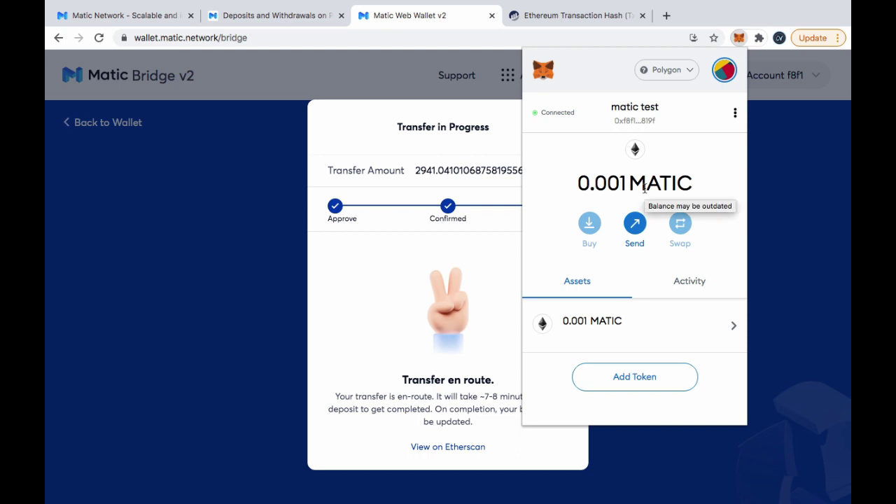